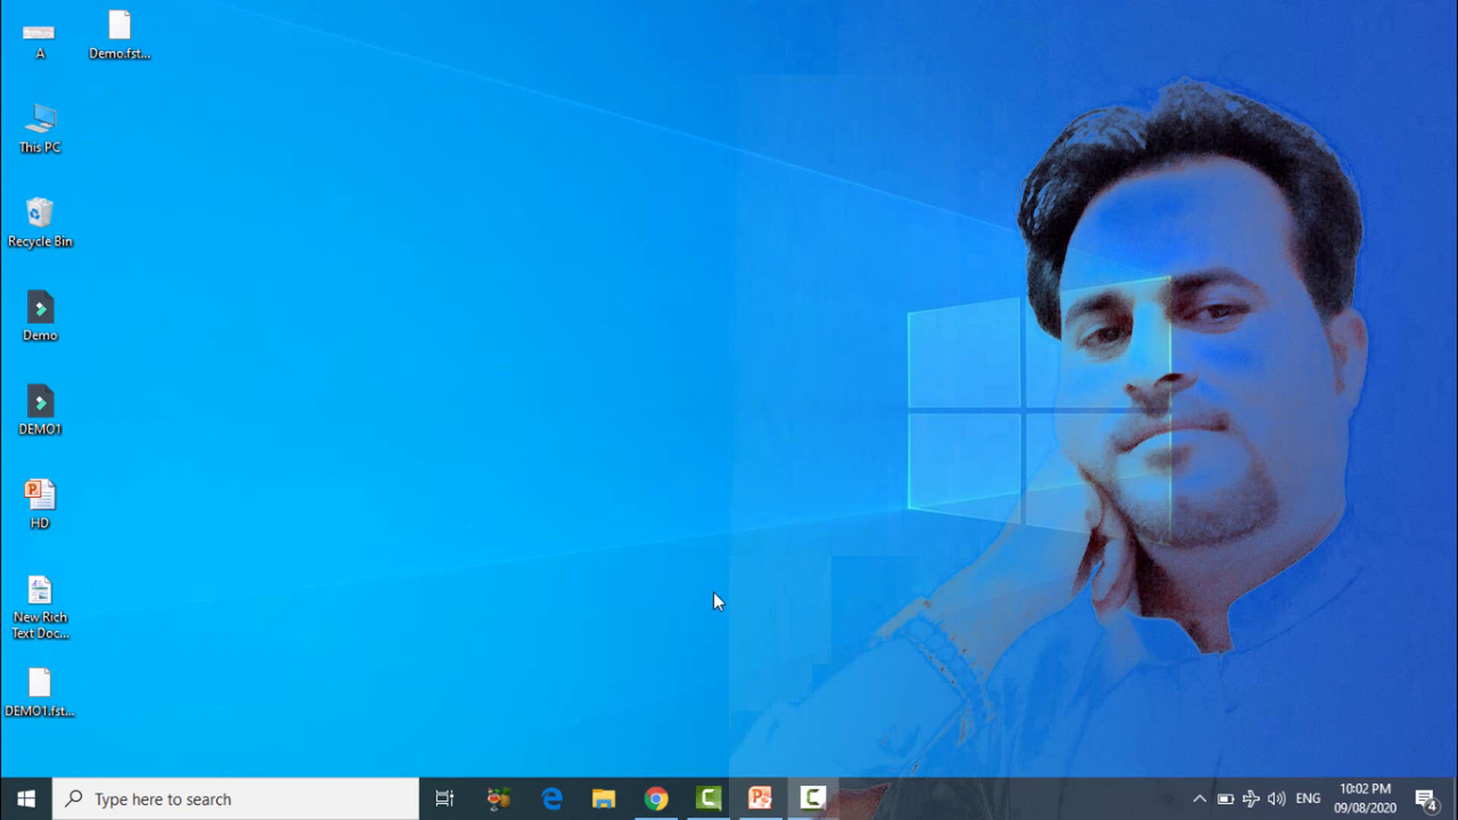
Restore the Camtasia Studio window with the empty Untitled project from the taskbar.
{"action": "left_click", "coordinate": [710, 797]}
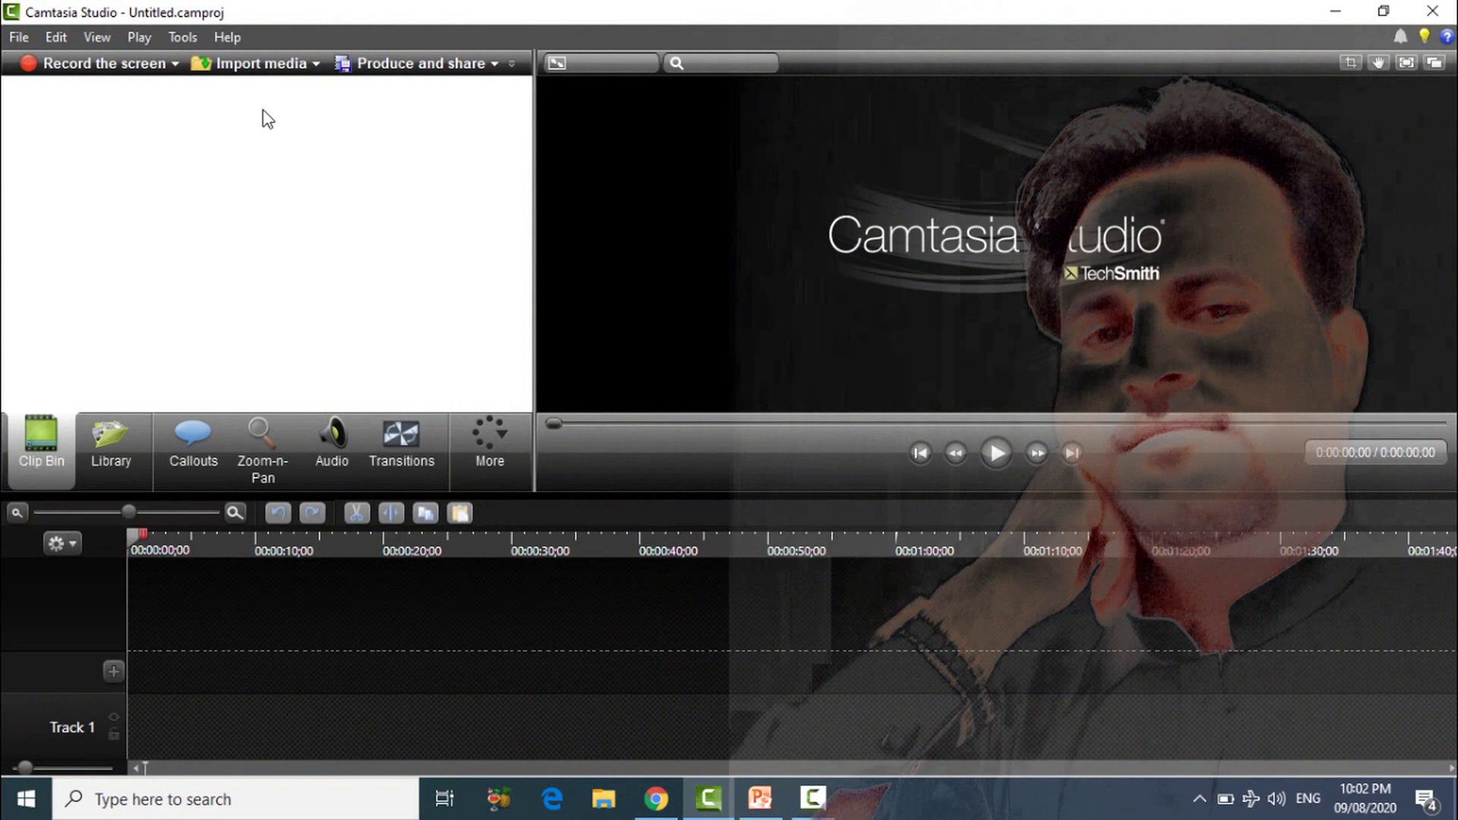
Import wedding-1255520_1920.jpg from the Downloads folder into the project.
{"action": "left_click", "coordinate": [242, 67]}
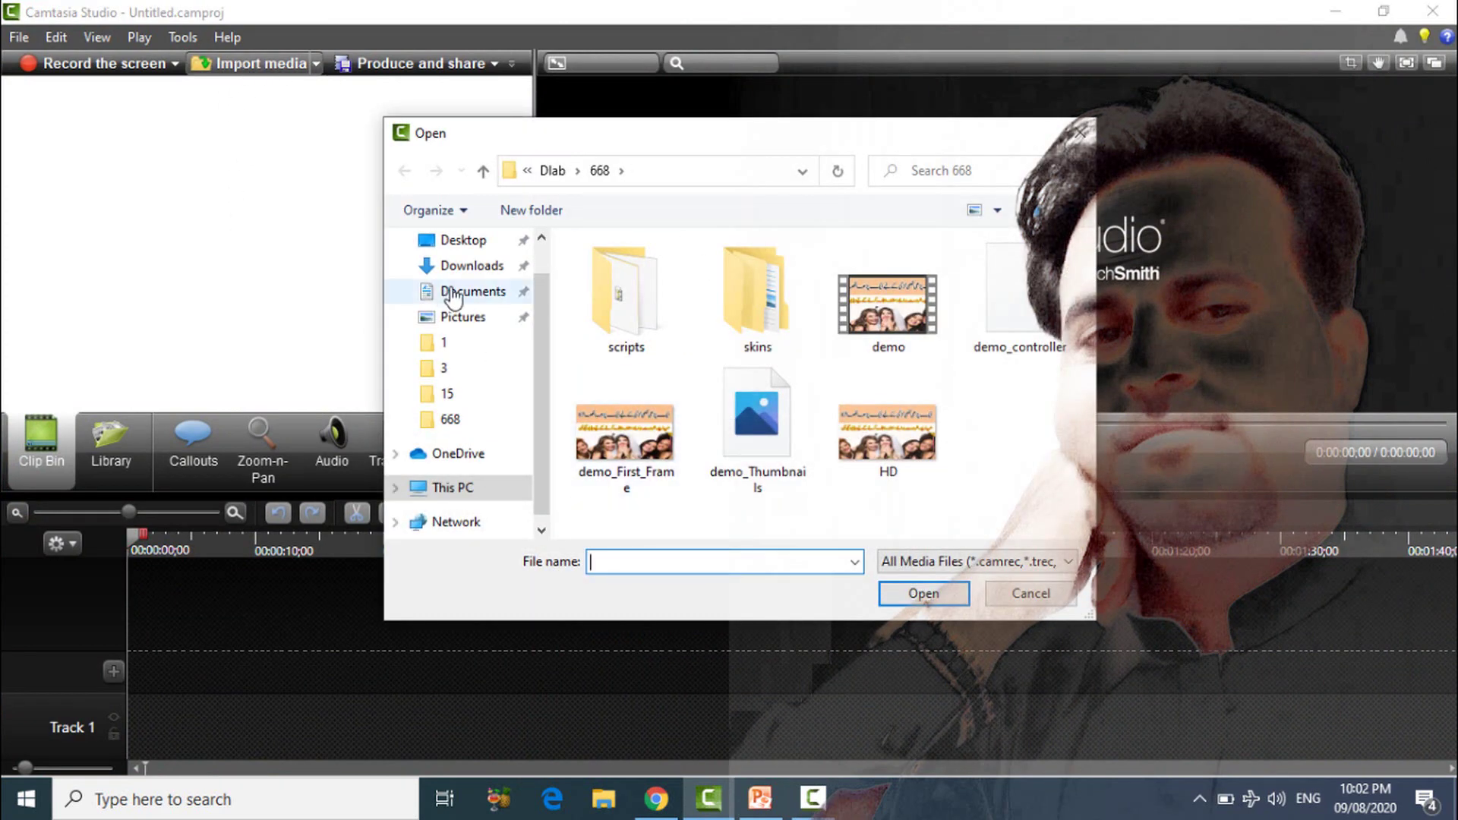
{"action": "left_click", "coordinate": [472, 317]}
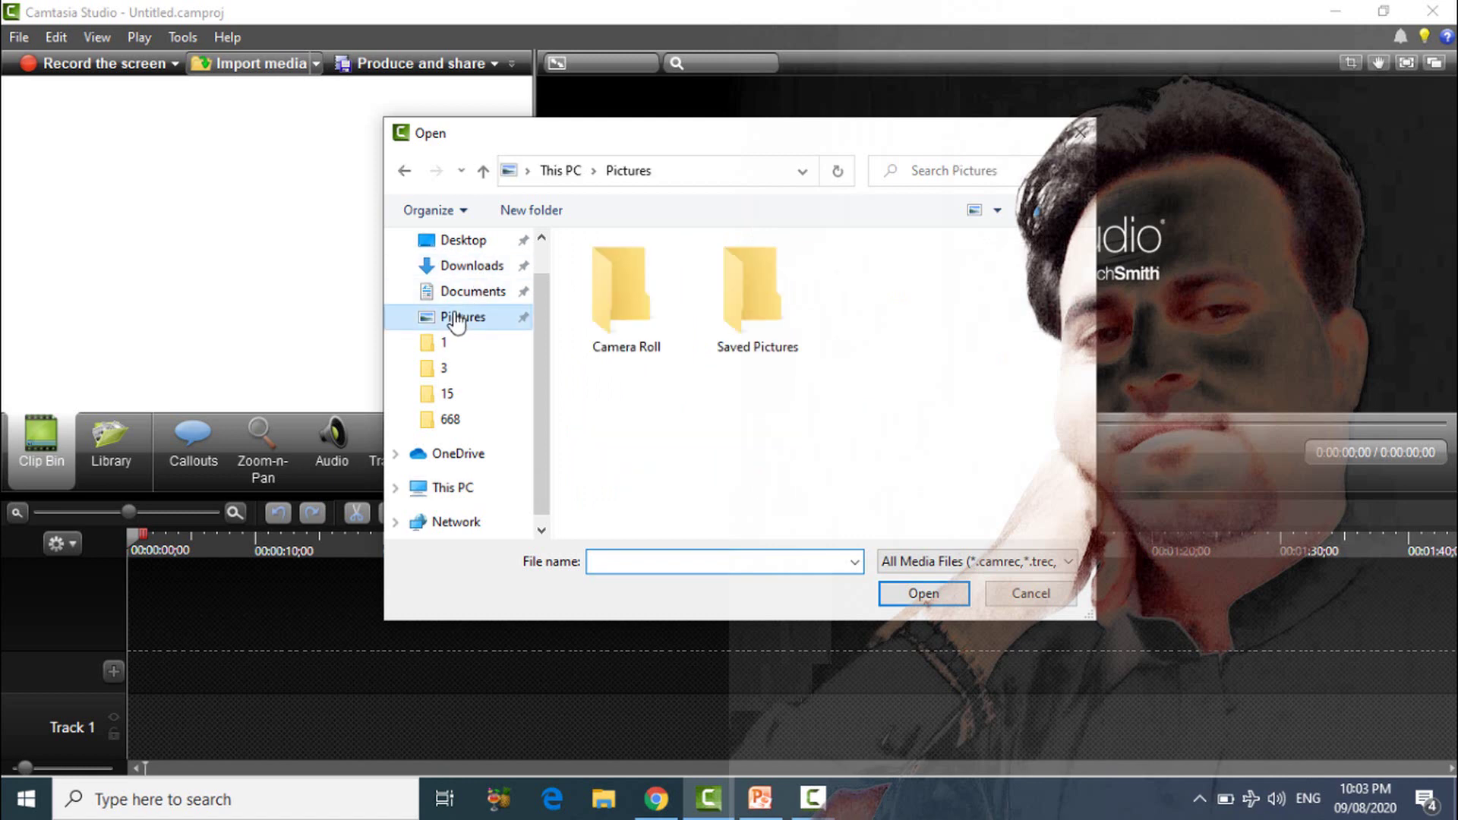
{"action": "left_click", "coordinate": [472, 265]}
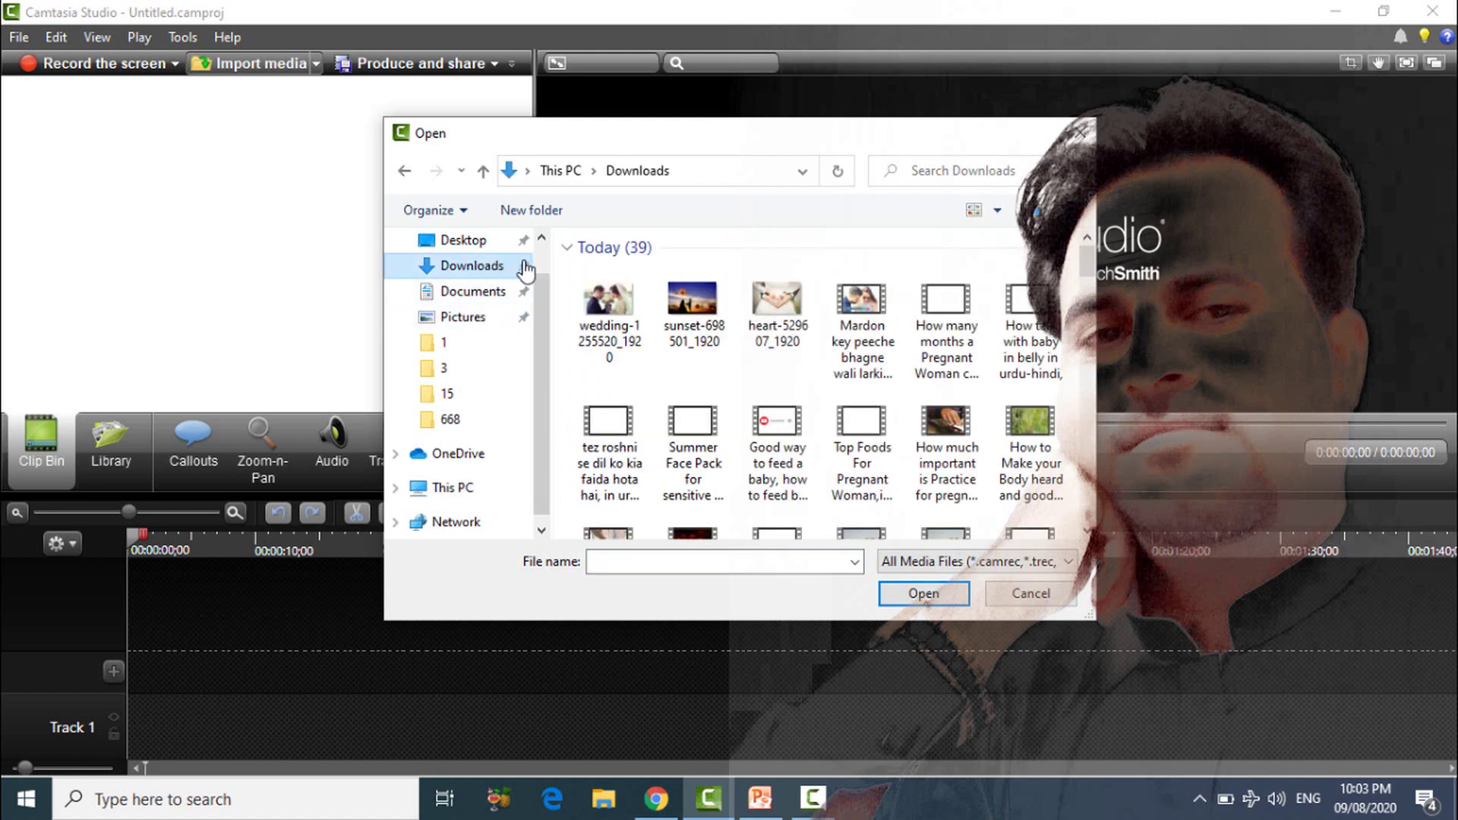
{"action": "double_click", "coordinate": [608, 300]}
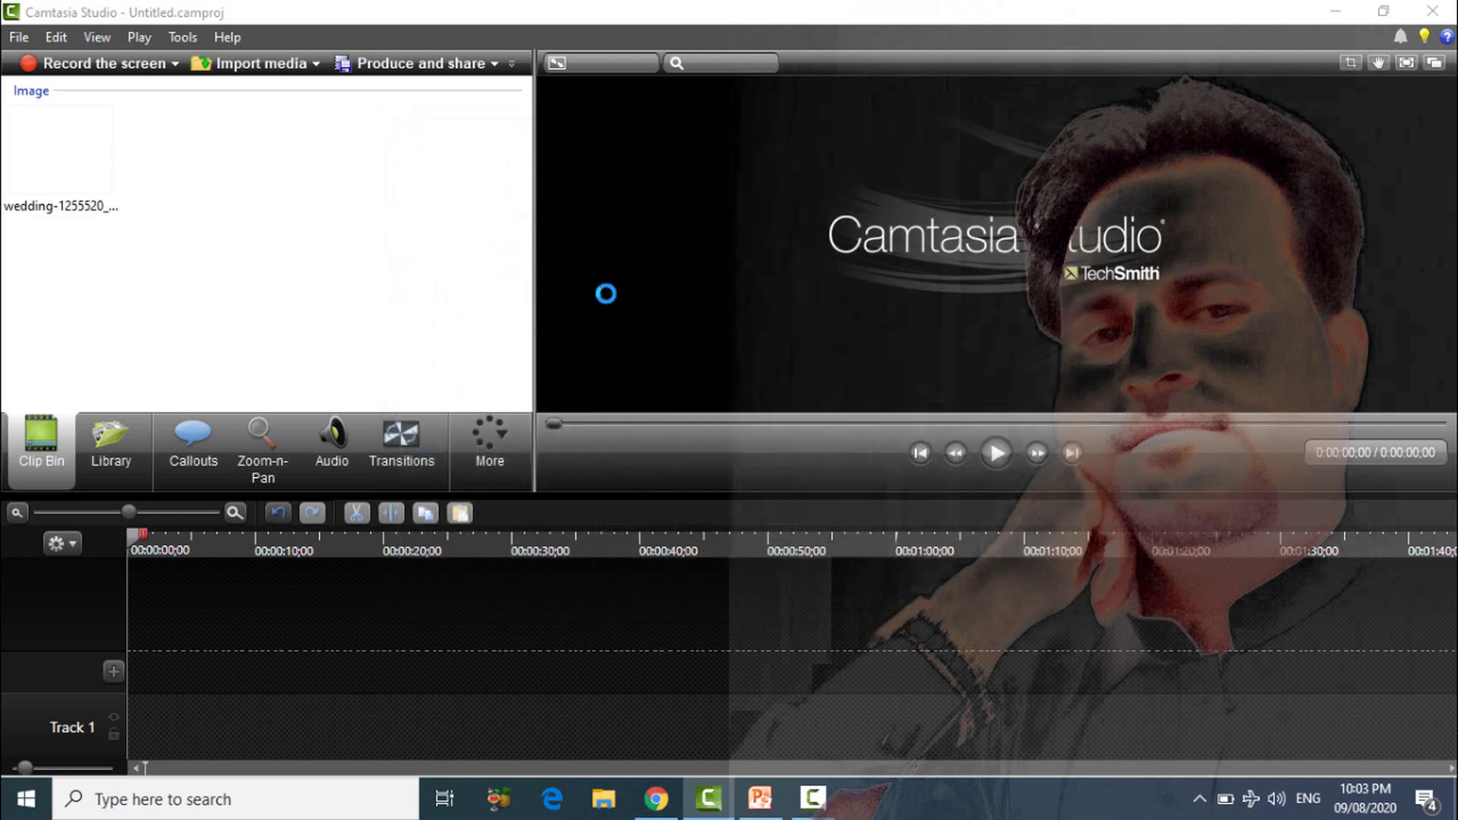
Add the wedding photo to Track 1 and stretch the clip to about 35 seconds.
{"action": "right_click", "coordinate": [71, 168]}
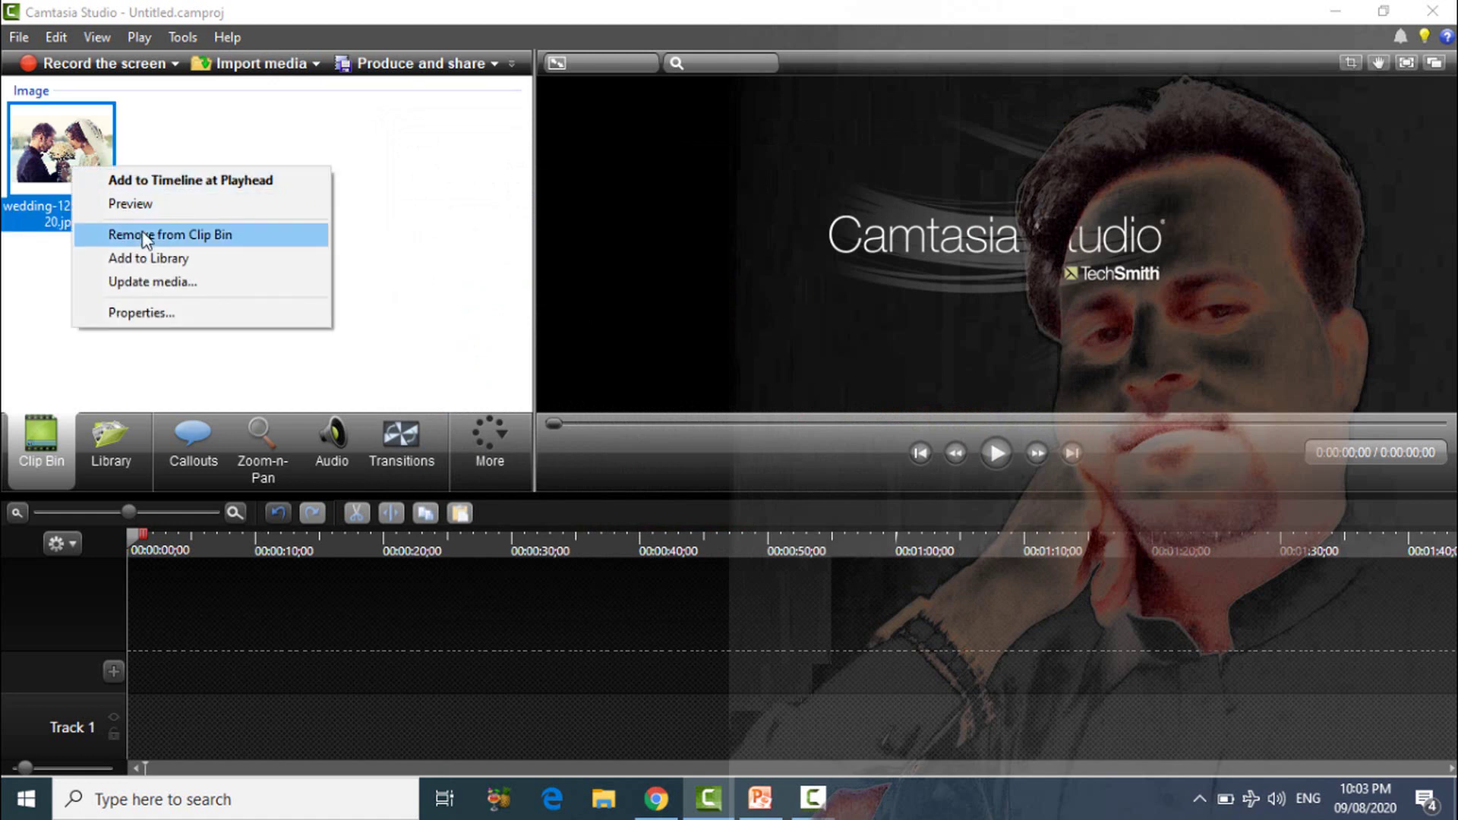
{"action": "left_click", "coordinate": [238, 188]}
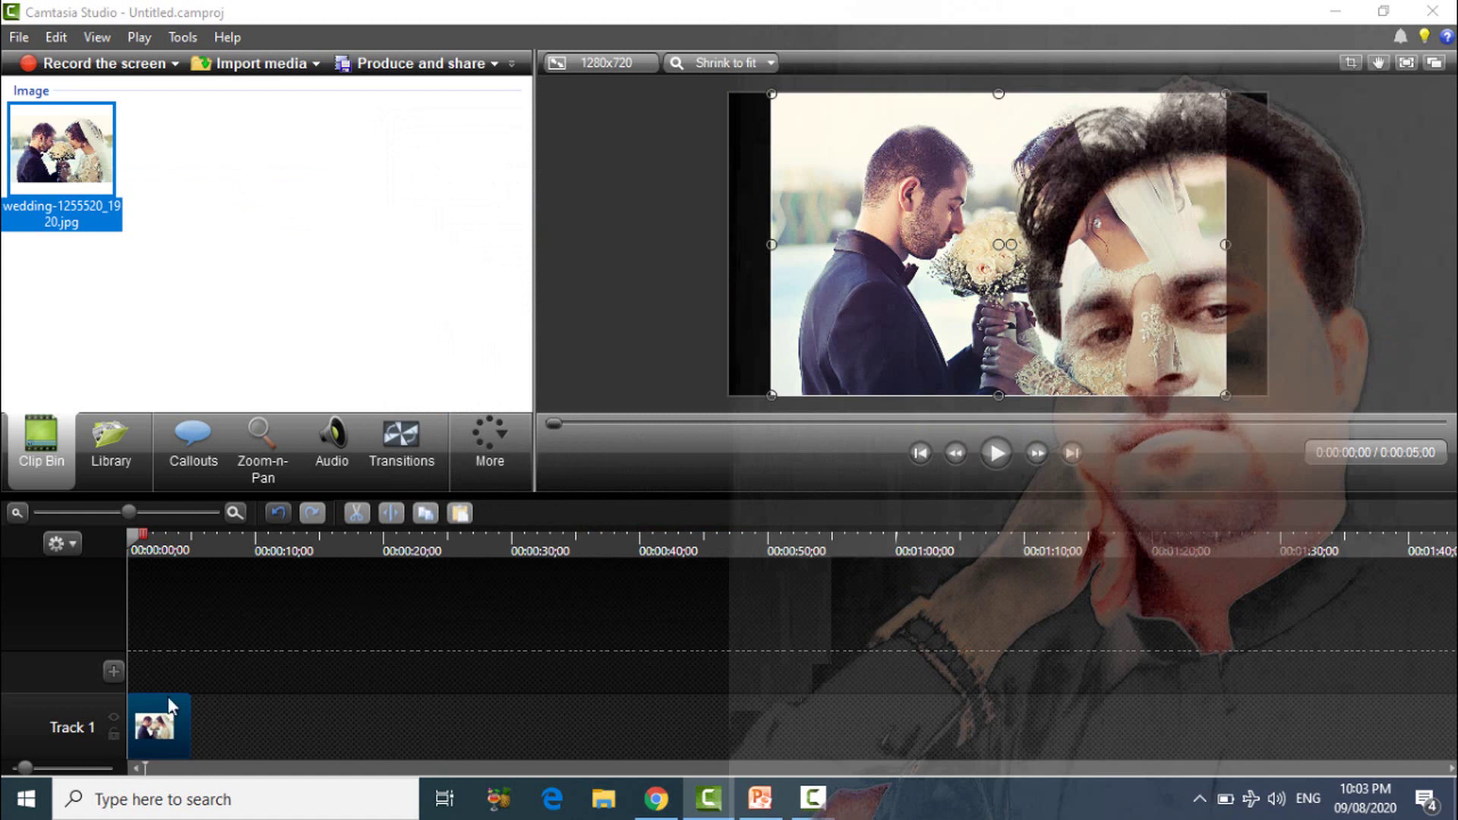
{"action": "mouse_move", "coordinate": [184, 718]}
{"action": "left_click_drag", "start_coordinate": [190, 713], "coordinate": [1236, 742]}
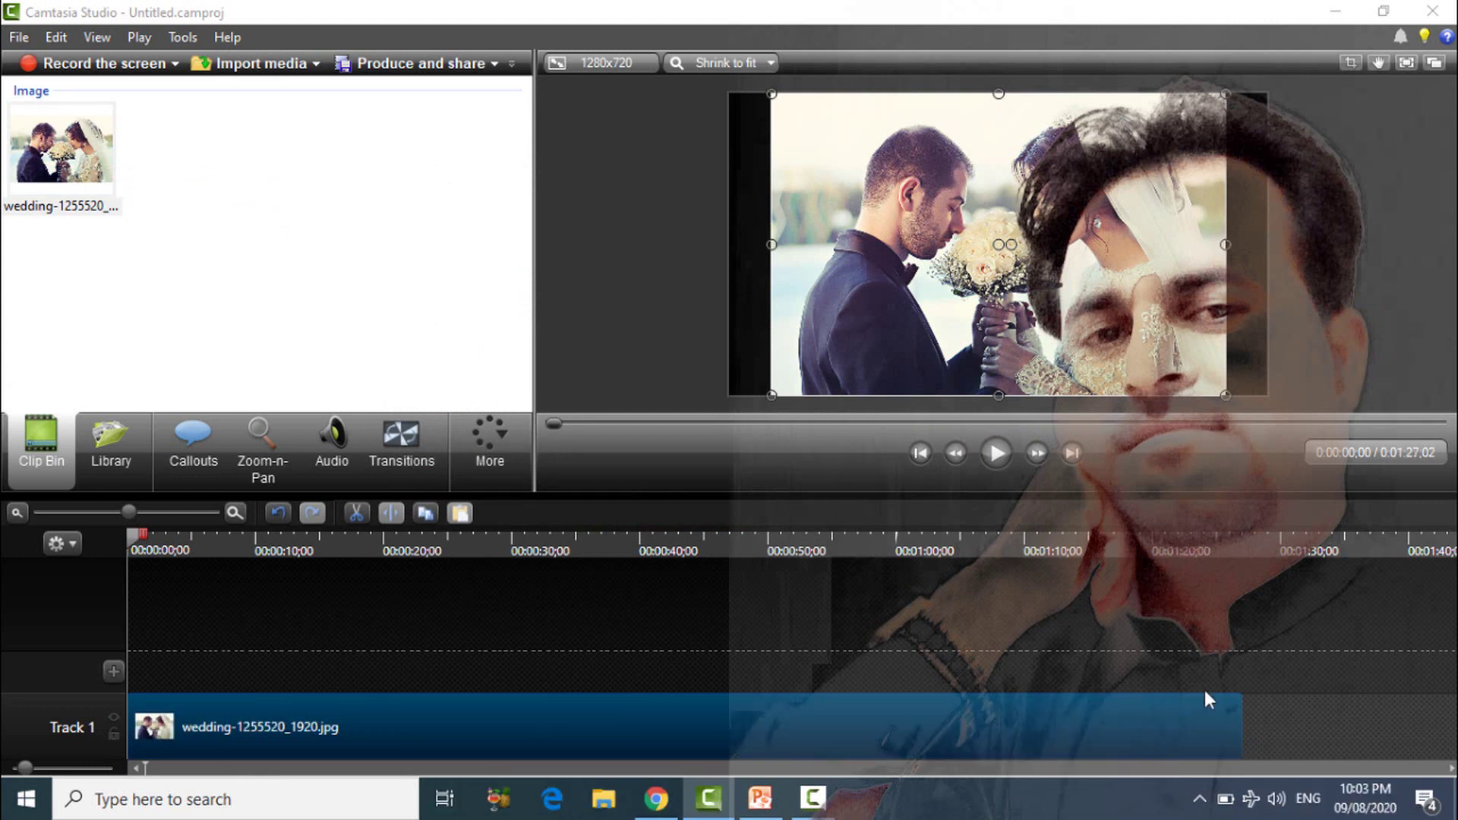
{"action": "left_click_drag", "start_coordinate": [1237, 716], "coordinate": [585, 721]}
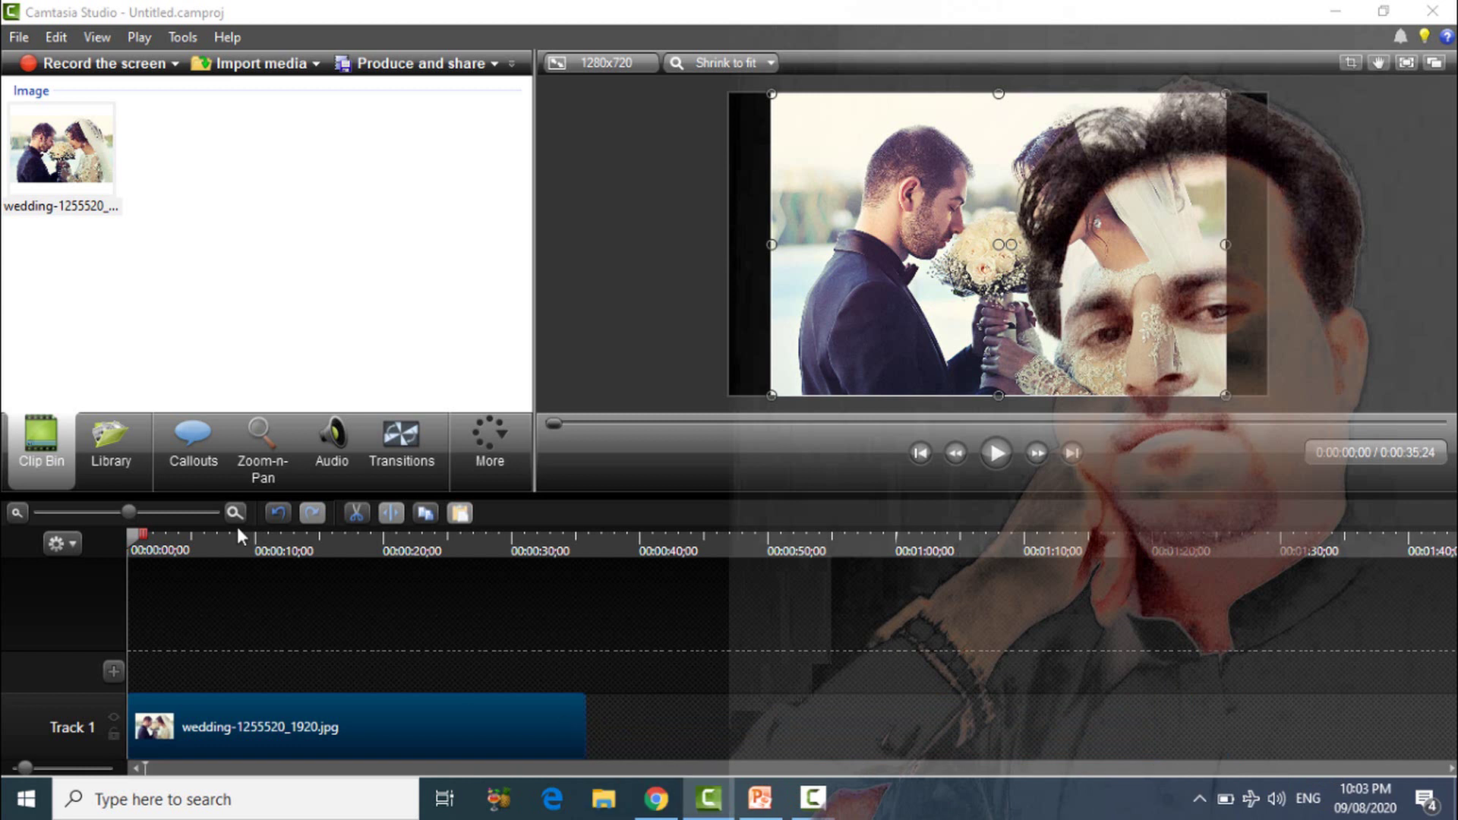
{"action": "left_click", "coordinate": [347, 715]}
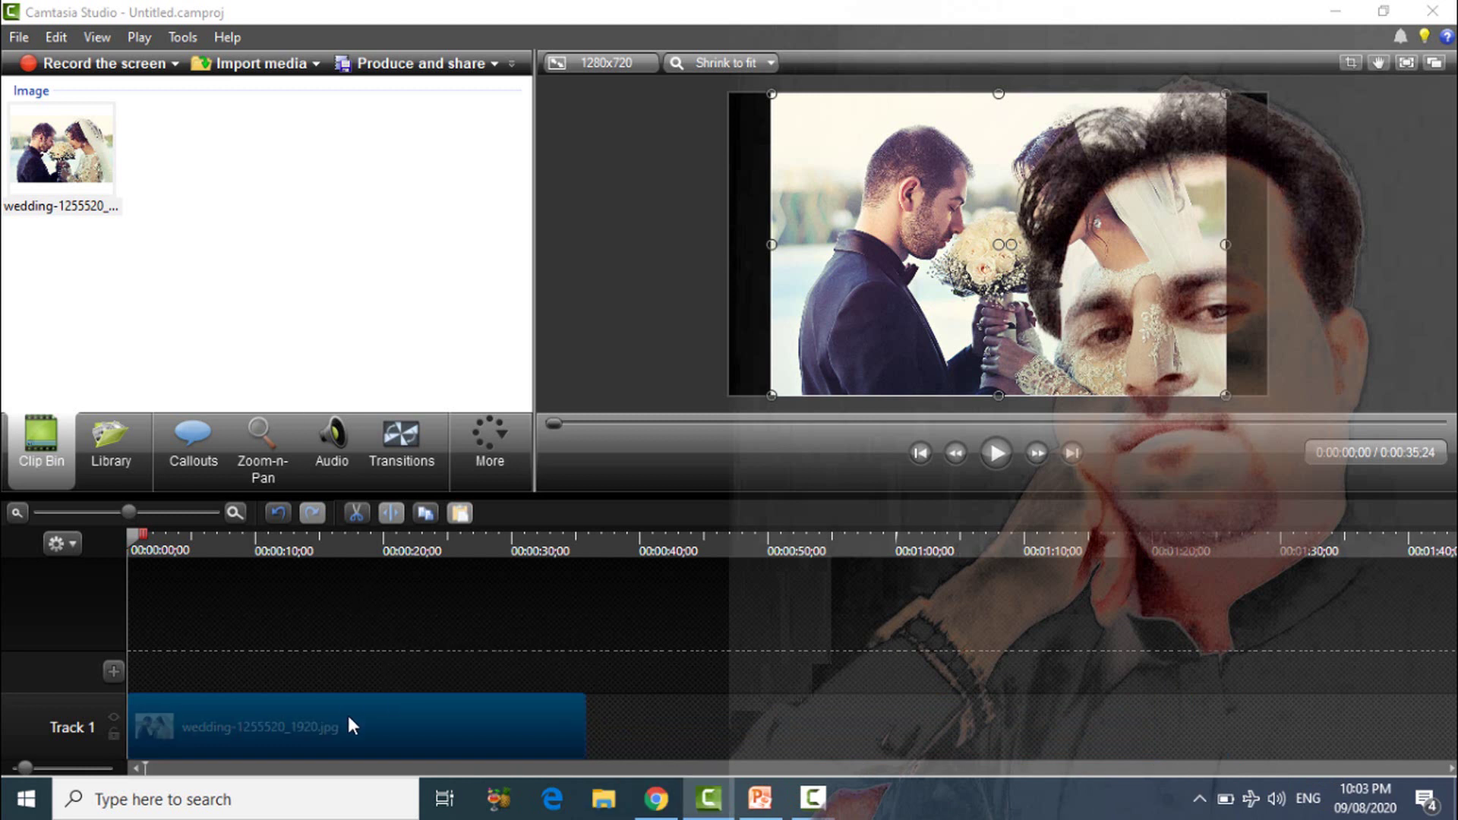
{"action": "left_click", "coordinate": [416, 322]}
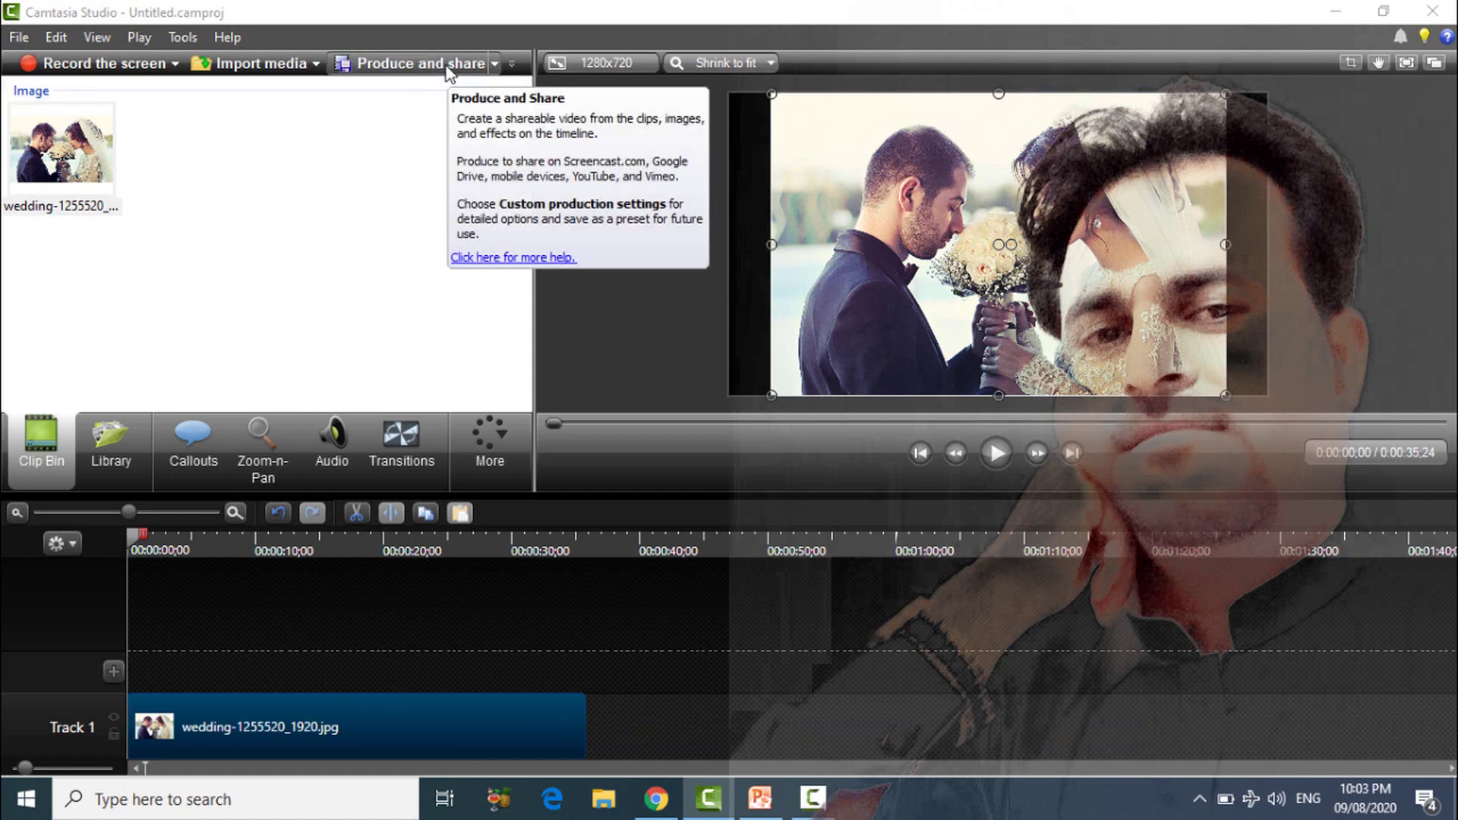
From Produce and share, open Manage Production Presets and start a New preset.
{"action": "left_click", "coordinate": [425, 64]}
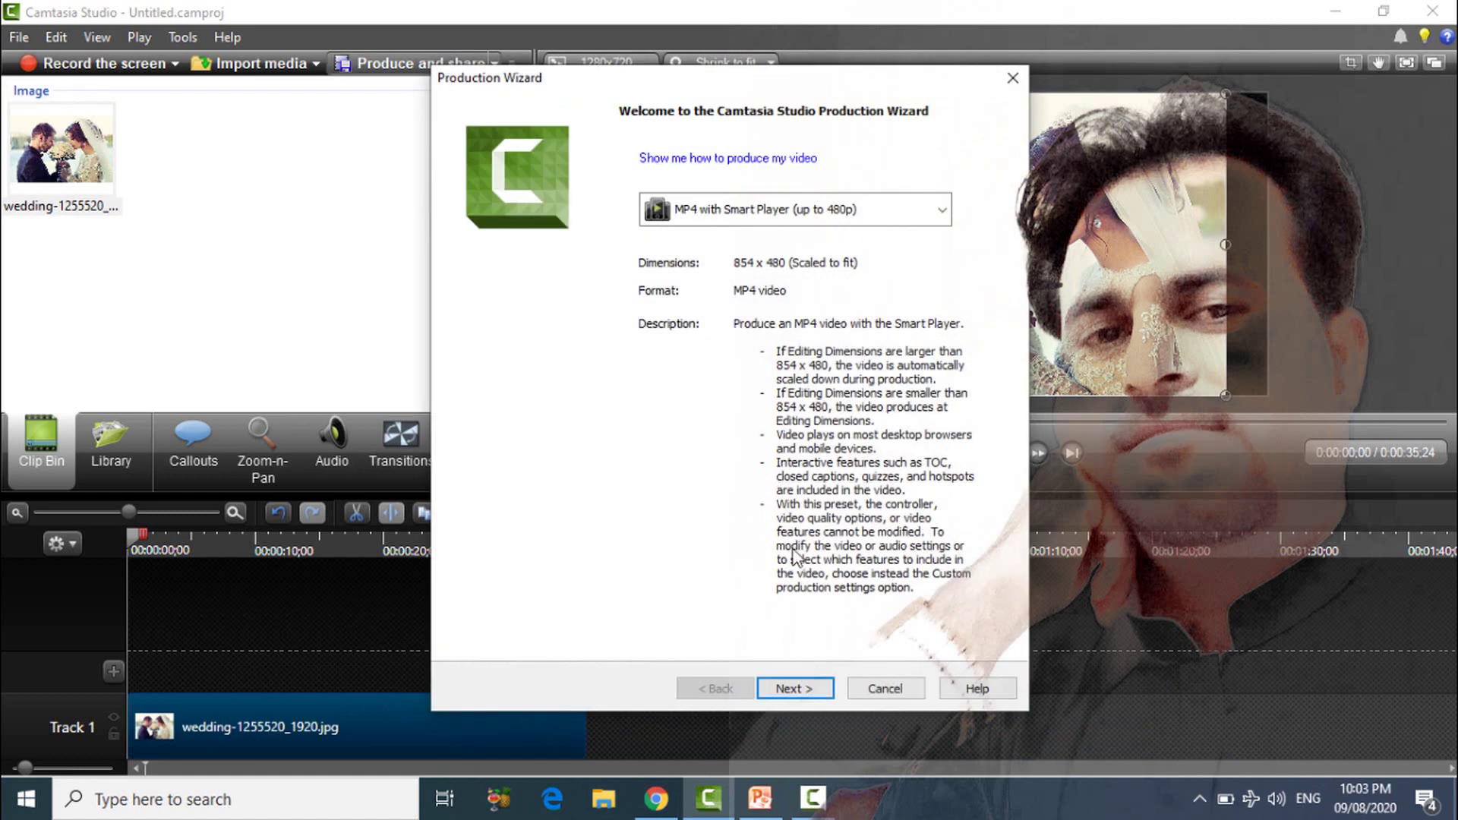
{"action": "left_click", "coordinate": [942, 210]}
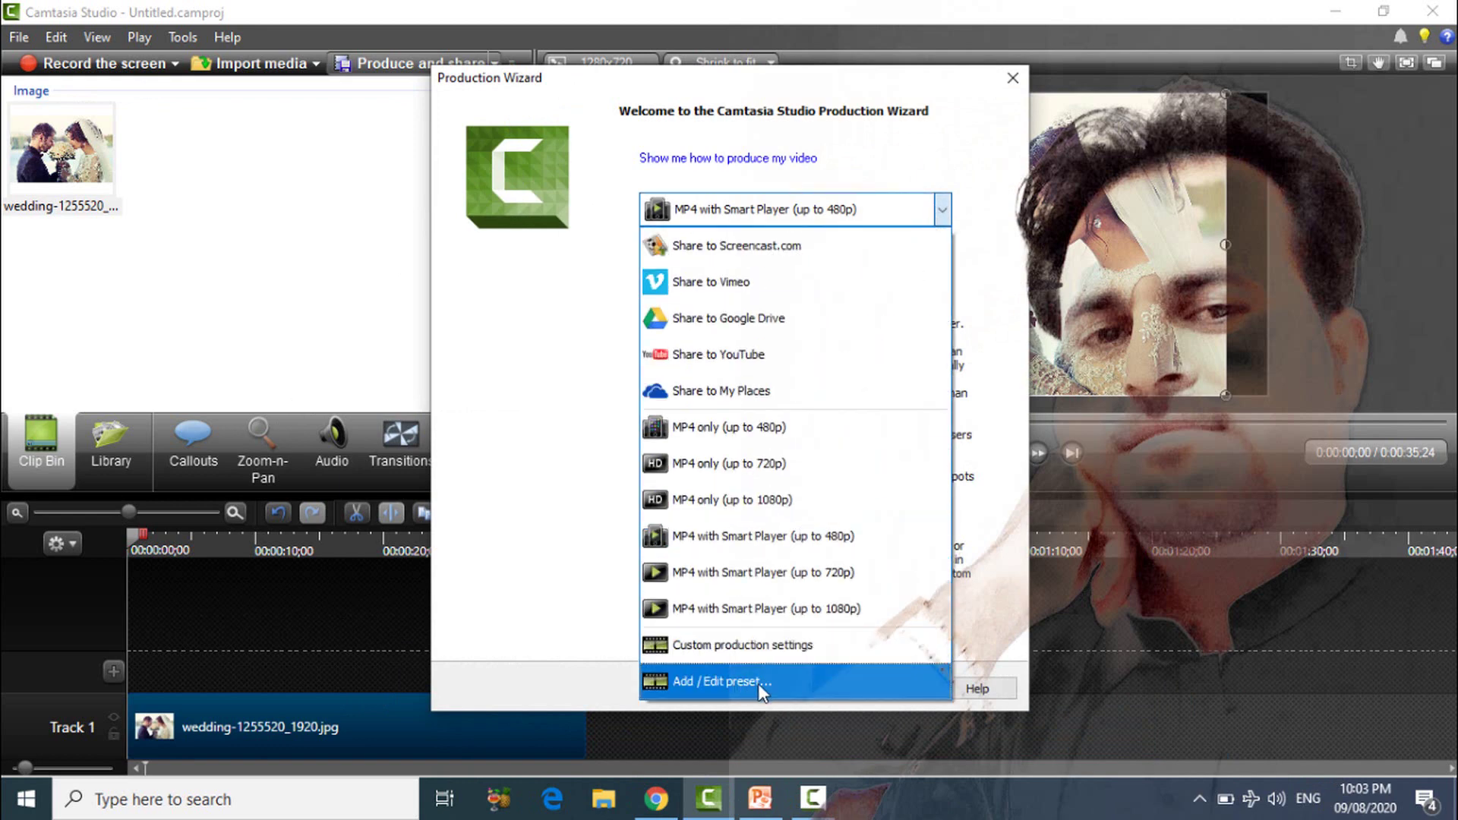
{"action": "left_click", "coordinate": [803, 680]}
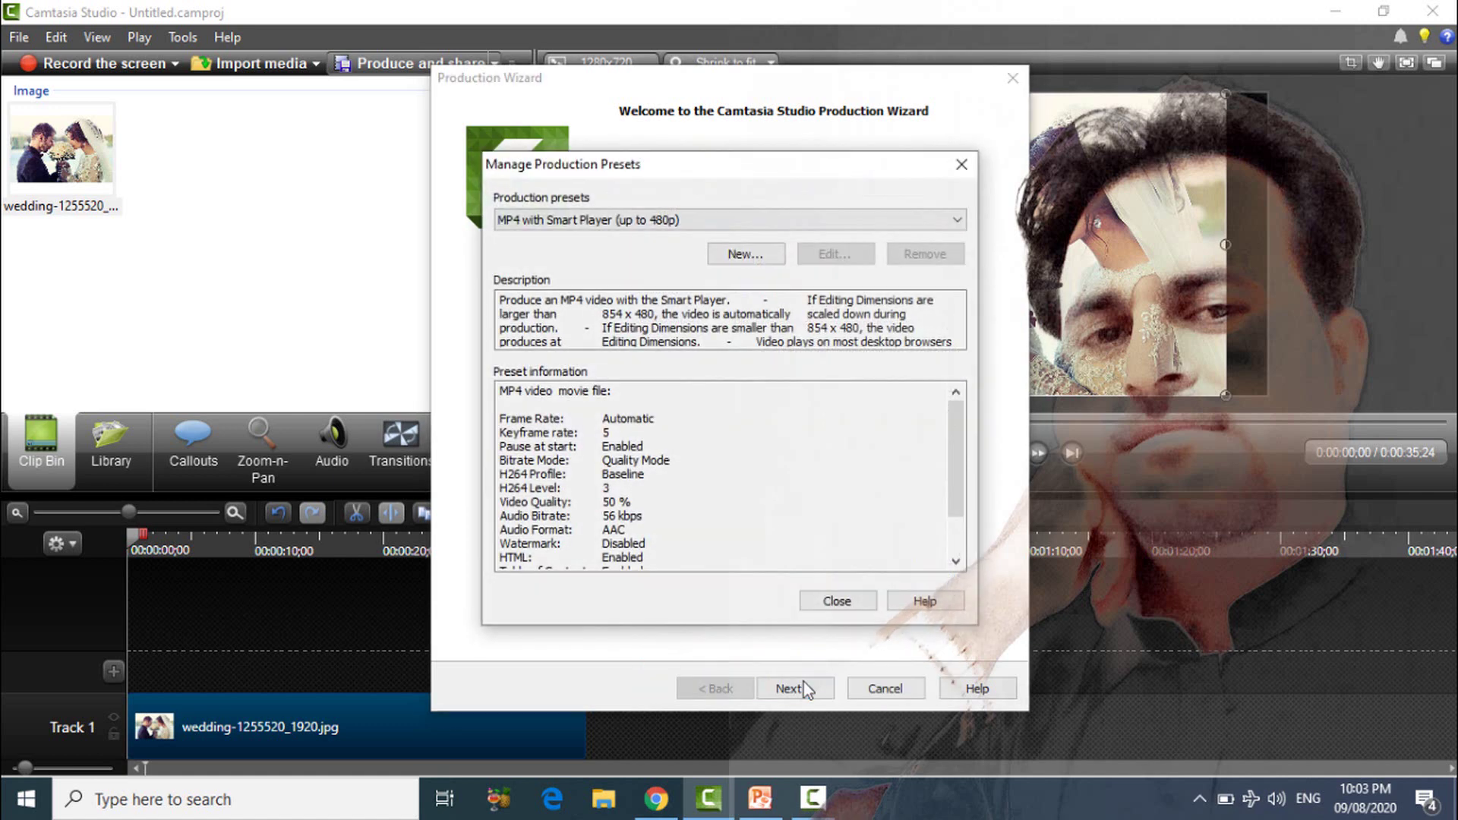
{"action": "left_click", "coordinate": [689, 222]}
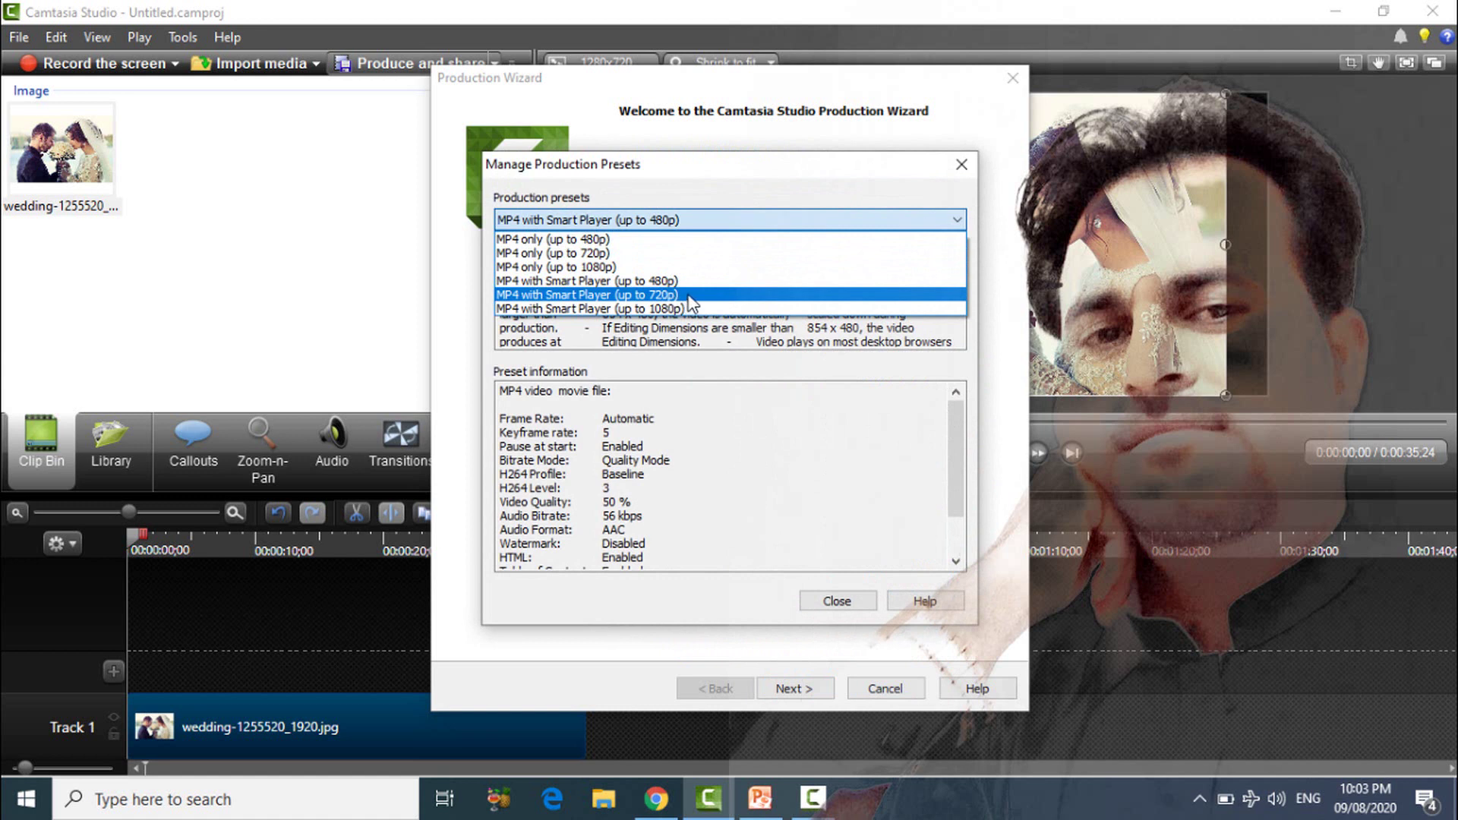
{"action": "left_click", "coordinate": [689, 296]}
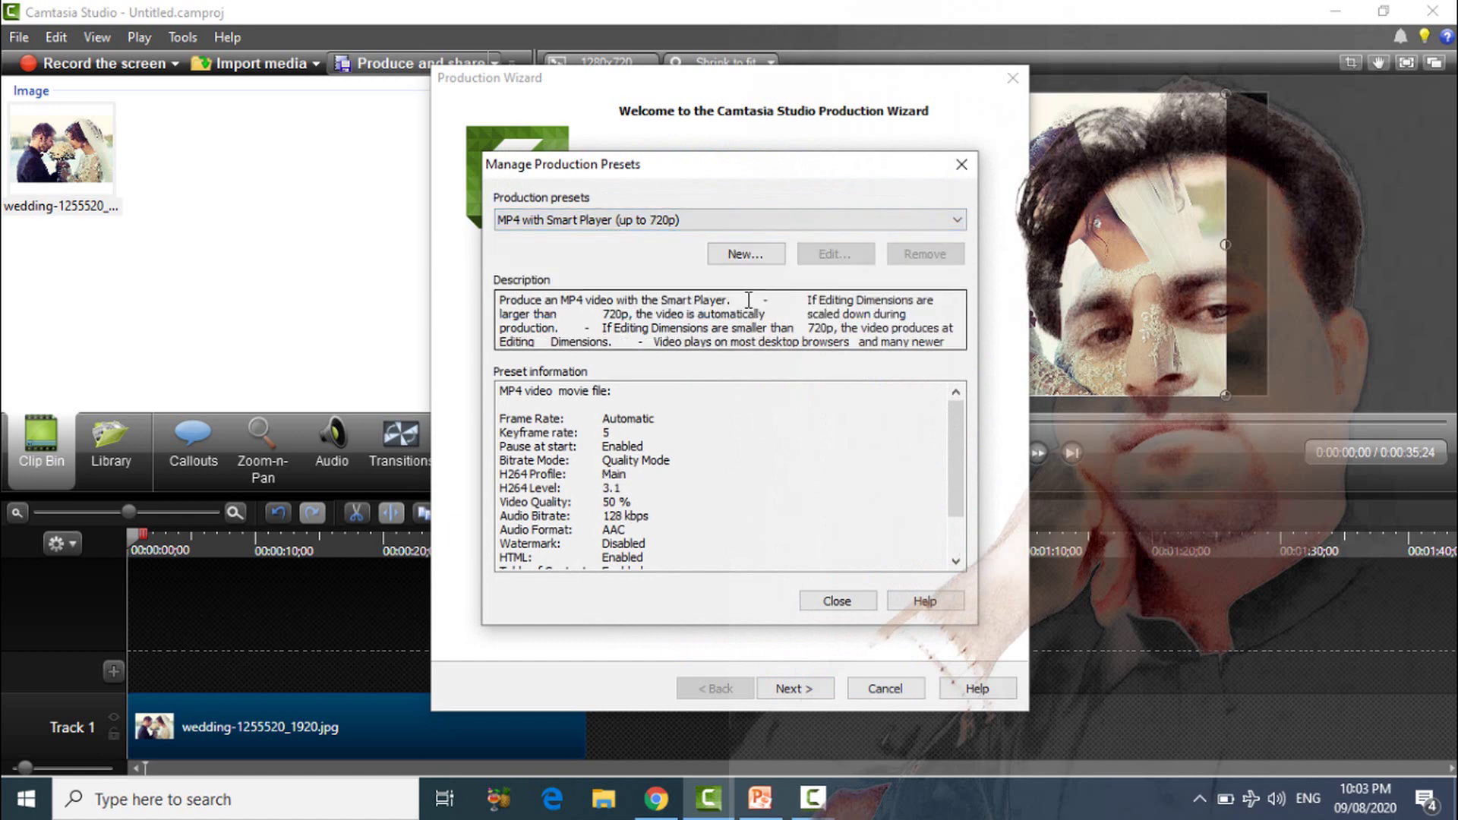
{"action": "left_click", "coordinate": [755, 258]}
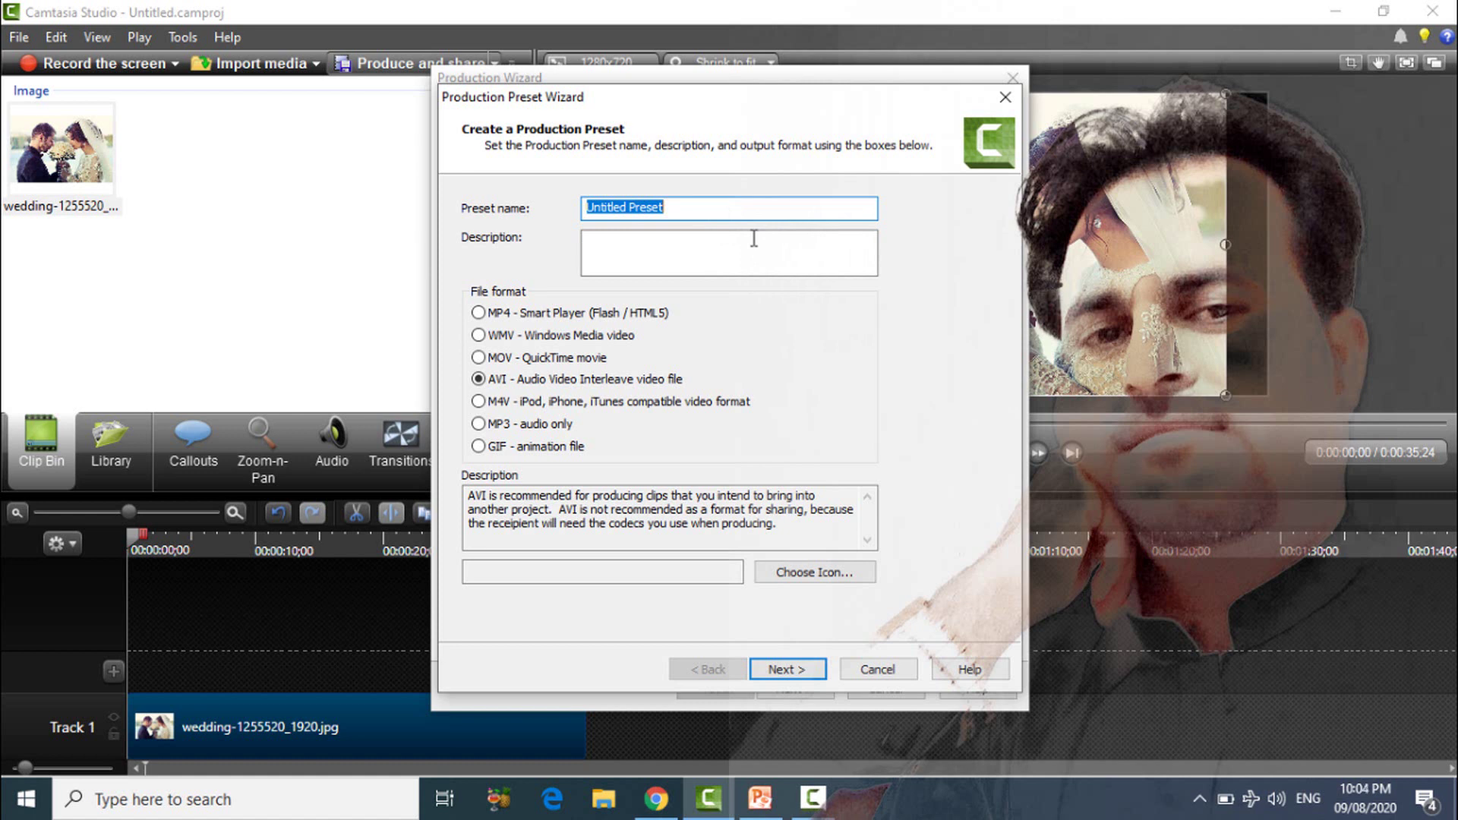
Name the preset 'Youtube HD', set WMV output, and keep the Best Quality and File Size profile.
{"action": "type", "text": "Youtube "}
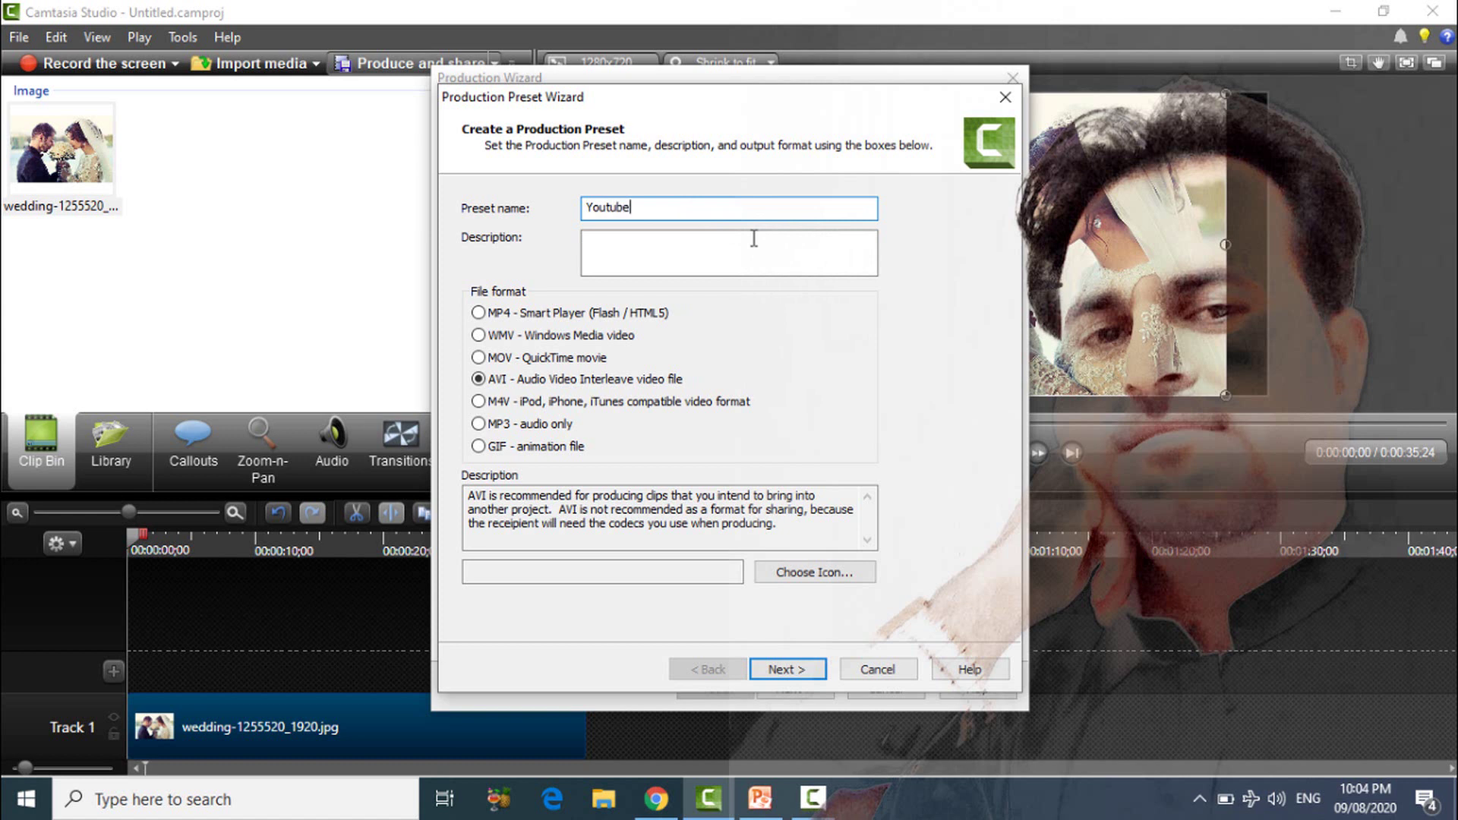
{"action": "type", "text": "HD"}
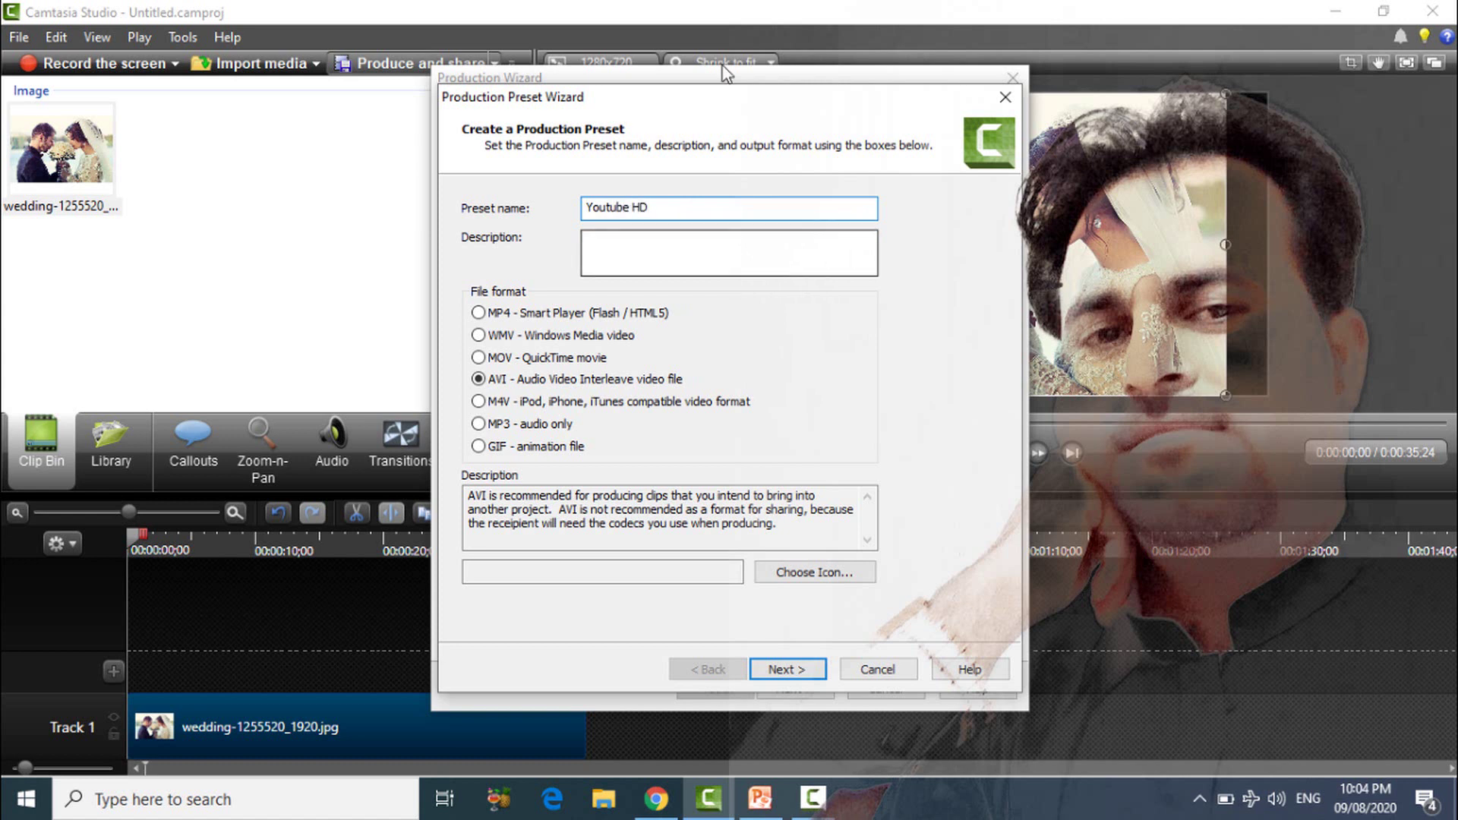
{"action": "left_click", "coordinate": [657, 252]}
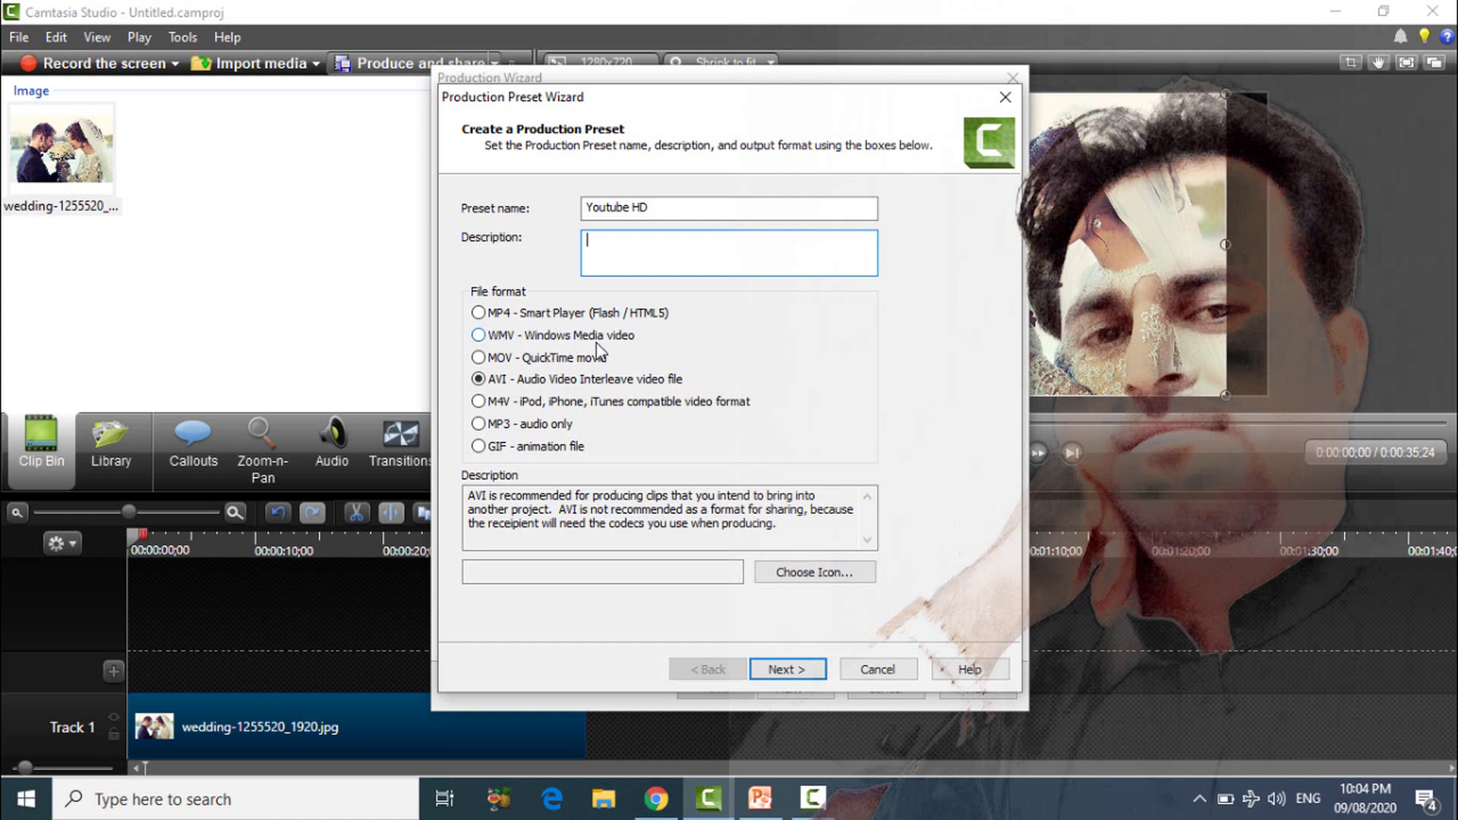
{"action": "left_click", "coordinate": [479, 335]}
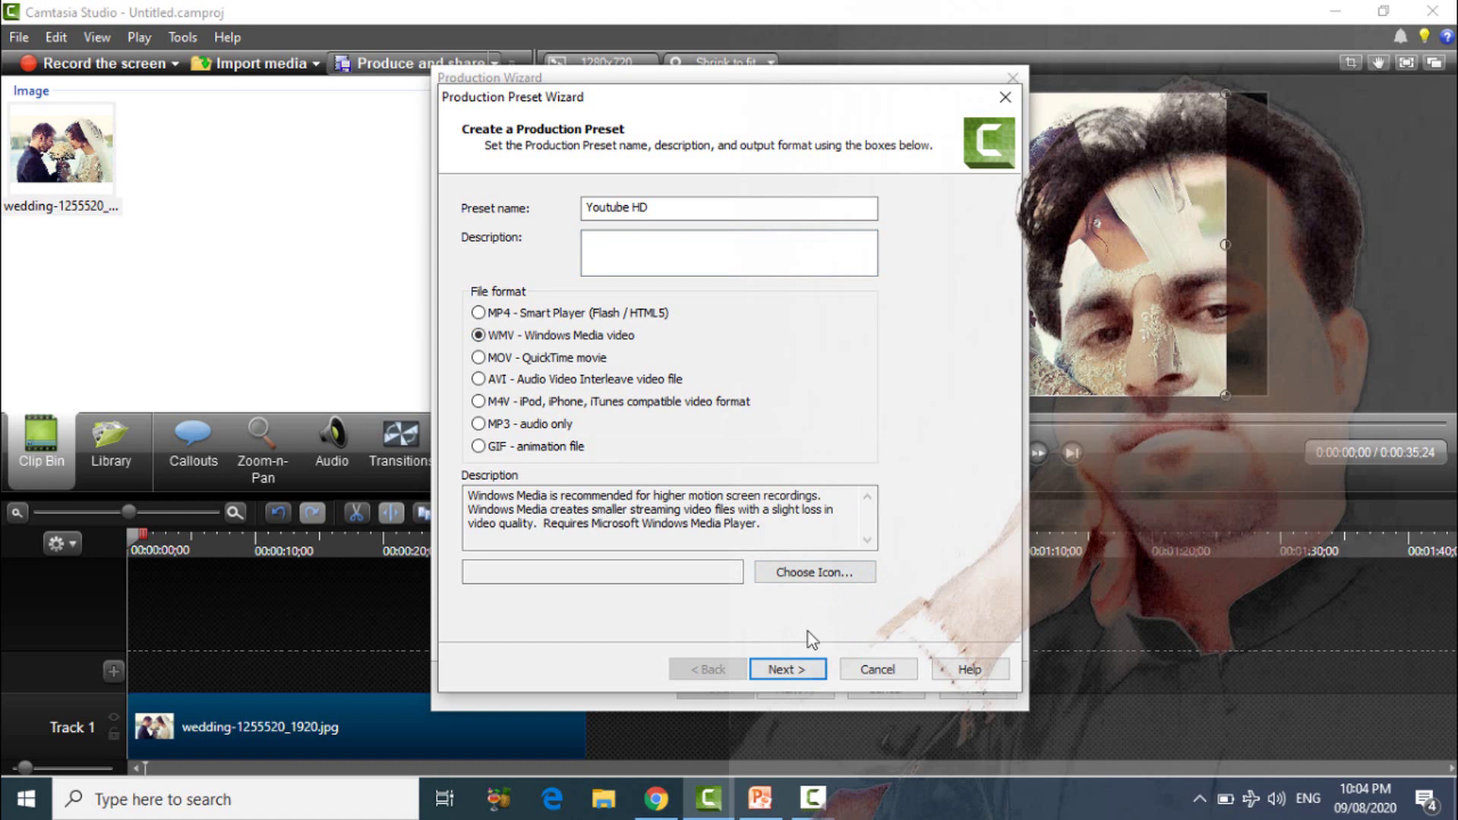
{"action": "left_click", "coordinate": [806, 676]}
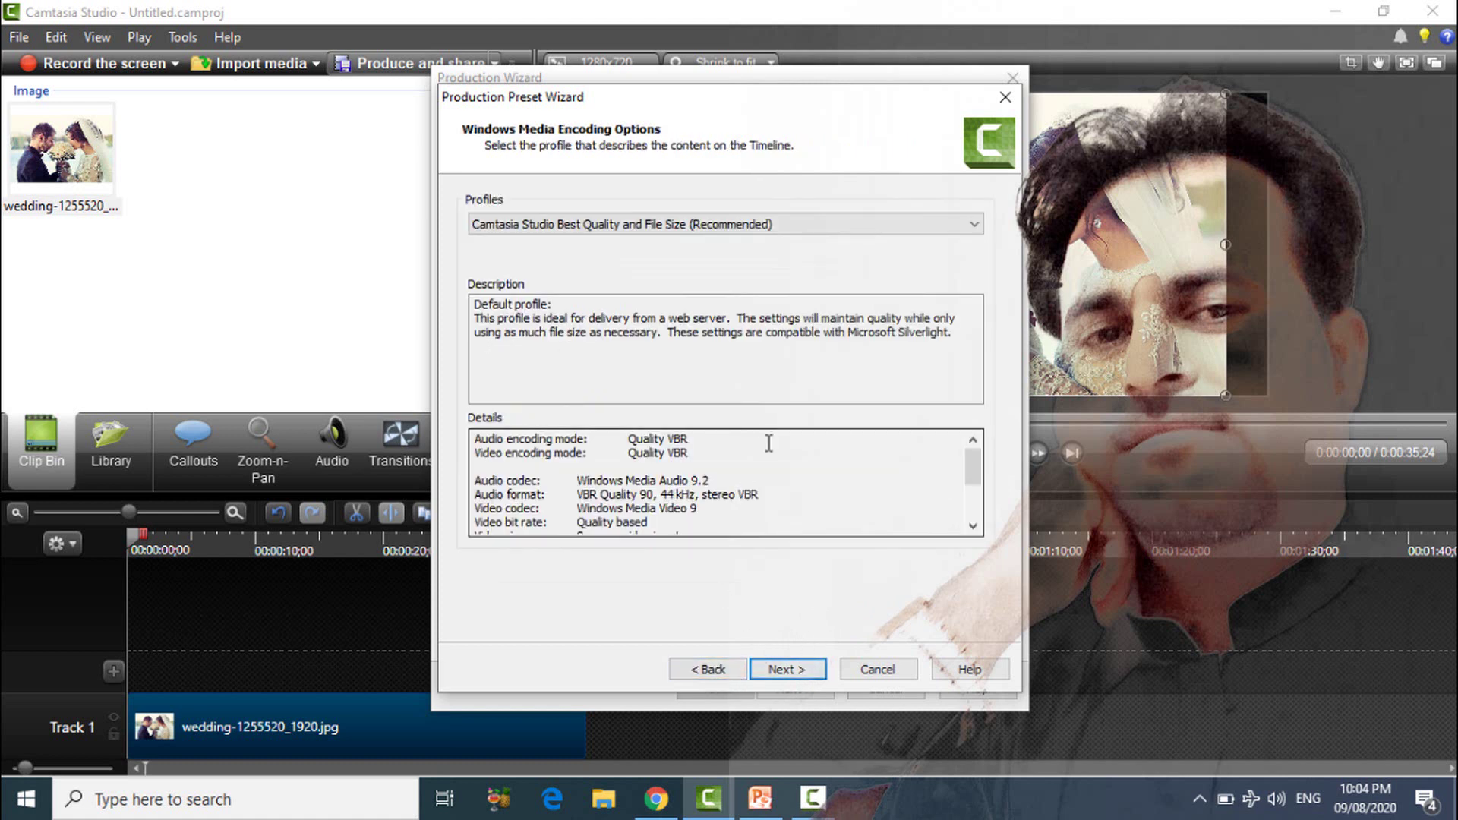
{"action": "left_click", "coordinate": [835, 226]}
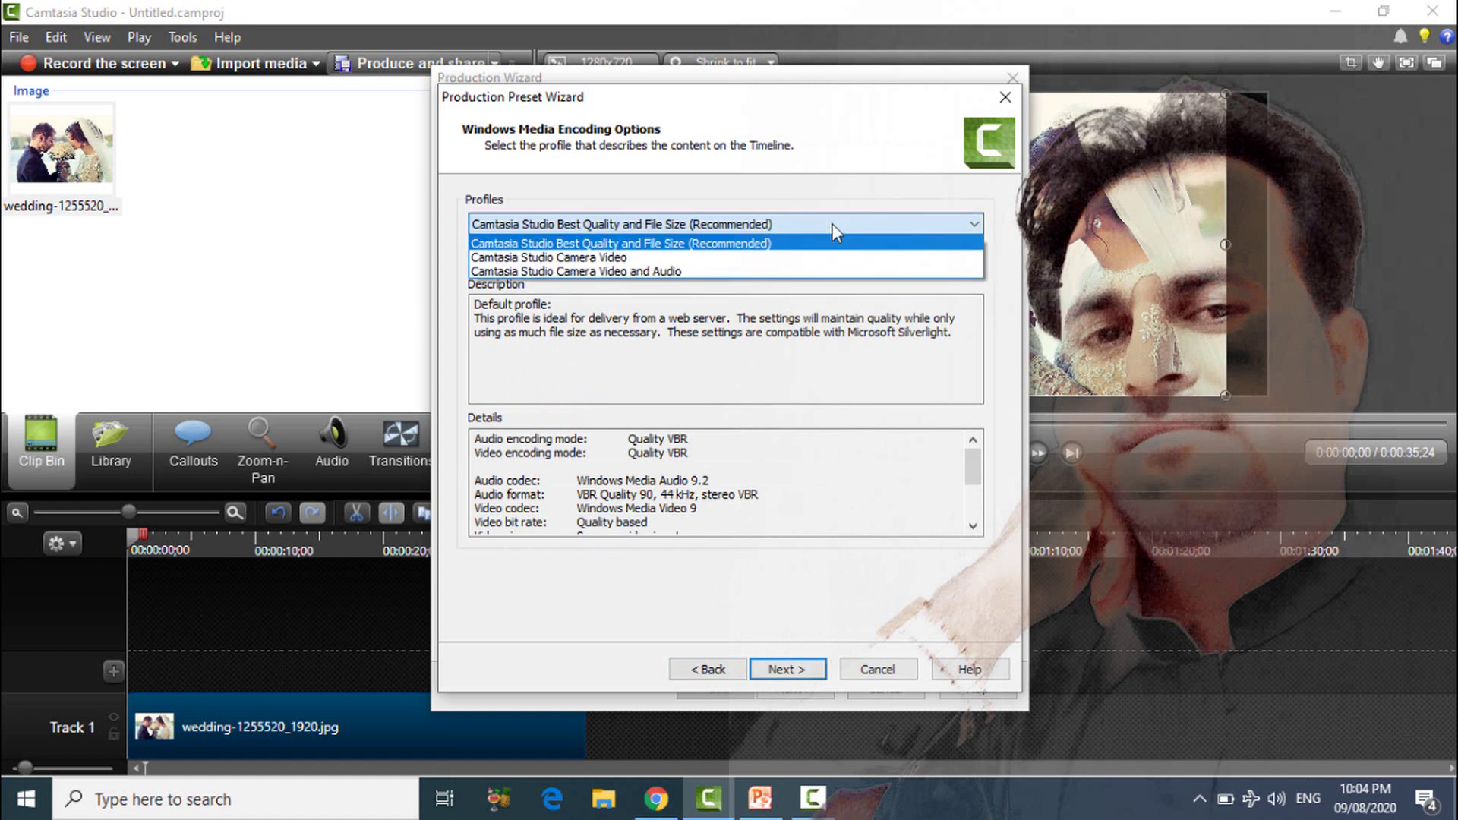
{"action": "left_click", "coordinate": [800, 243]}
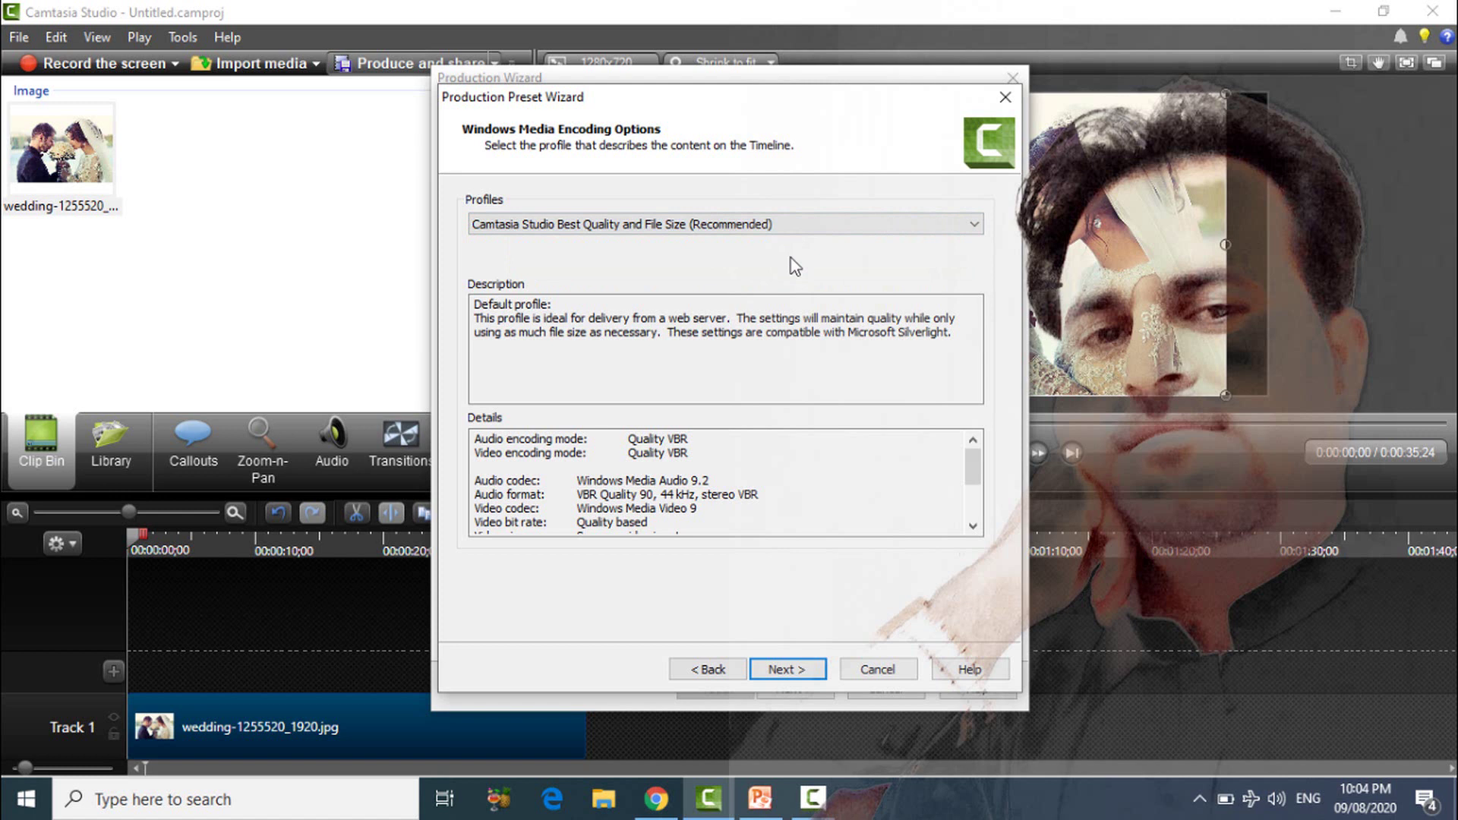
Set the Youtube HD preset's custom video size to 1920 x 1080 and finish the wizard.
{"action": "left_click", "coordinate": [787, 669]}
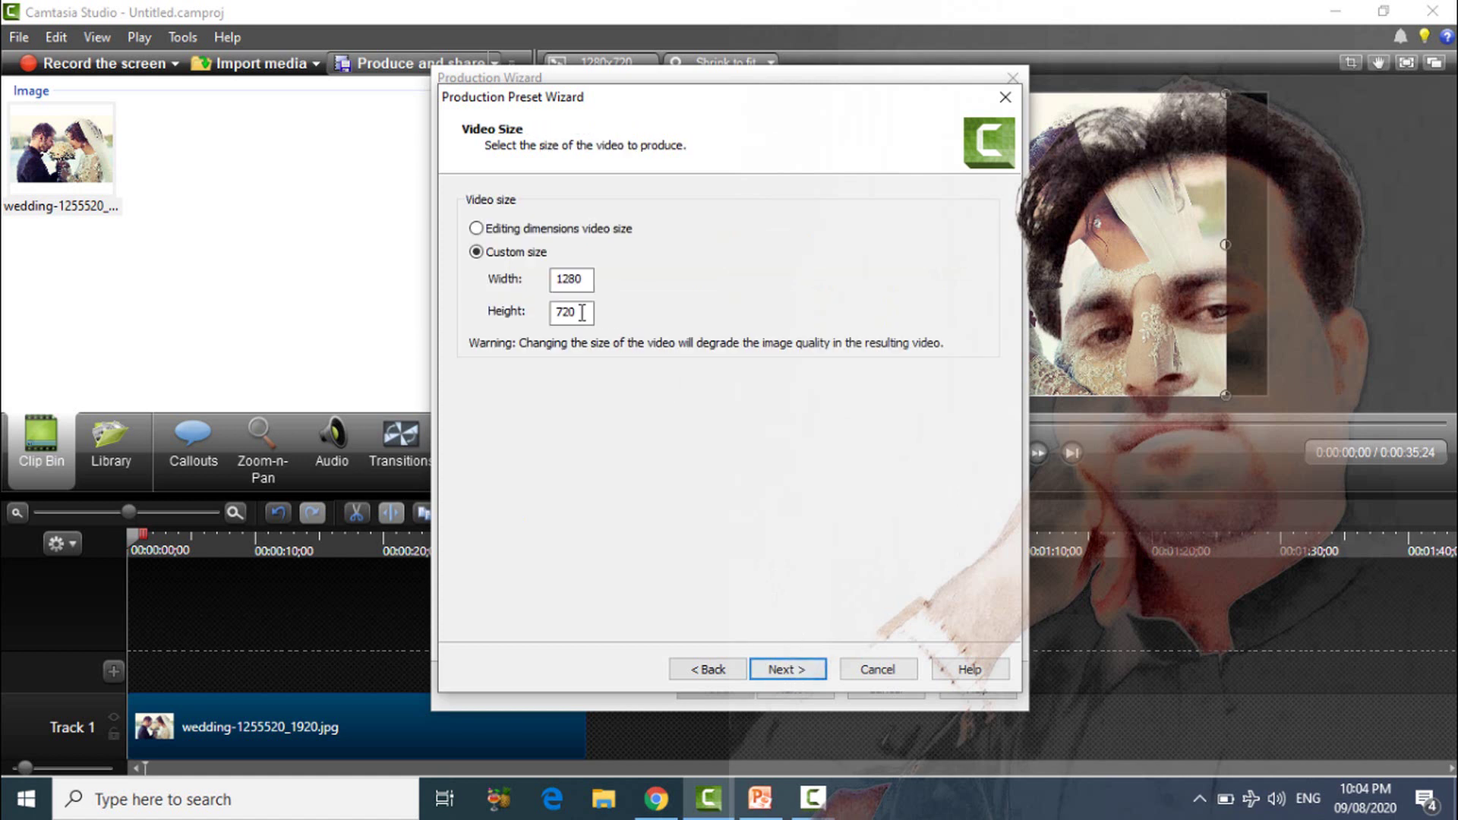
{"action": "double_click", "coordinate": [587, 280]}
{"action": "type", "text": "1920"}
{"action": "left_click", "coordinate": [564, 311]}
{"action": "double_click", "coordinate": [566, 311]}
{"action": "type", "text": "1080"}
{"action": "left_click", "coordinate": [783, 672]}
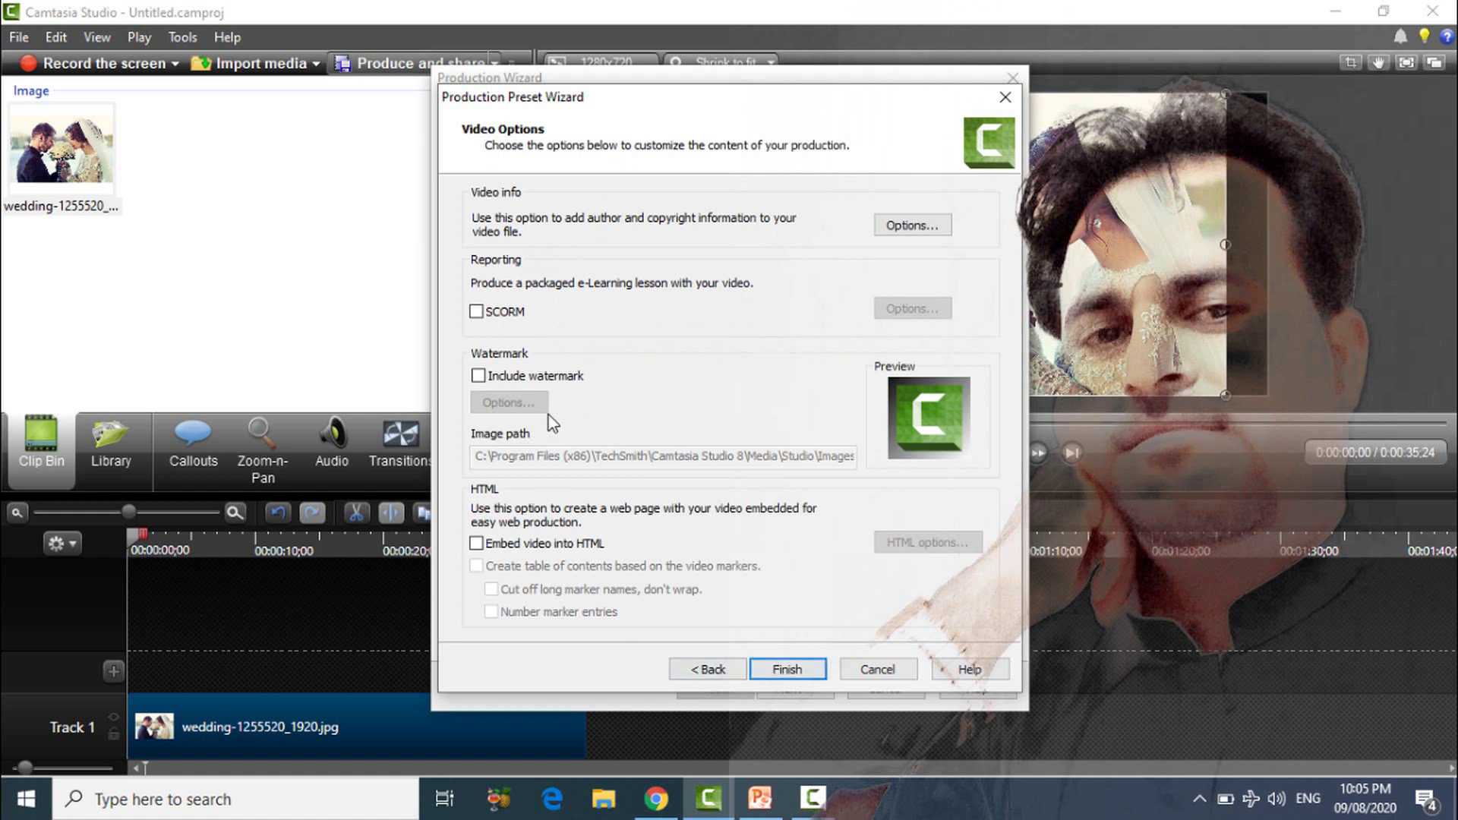
{"action": "left_click", "coordinate": [800, 671]}
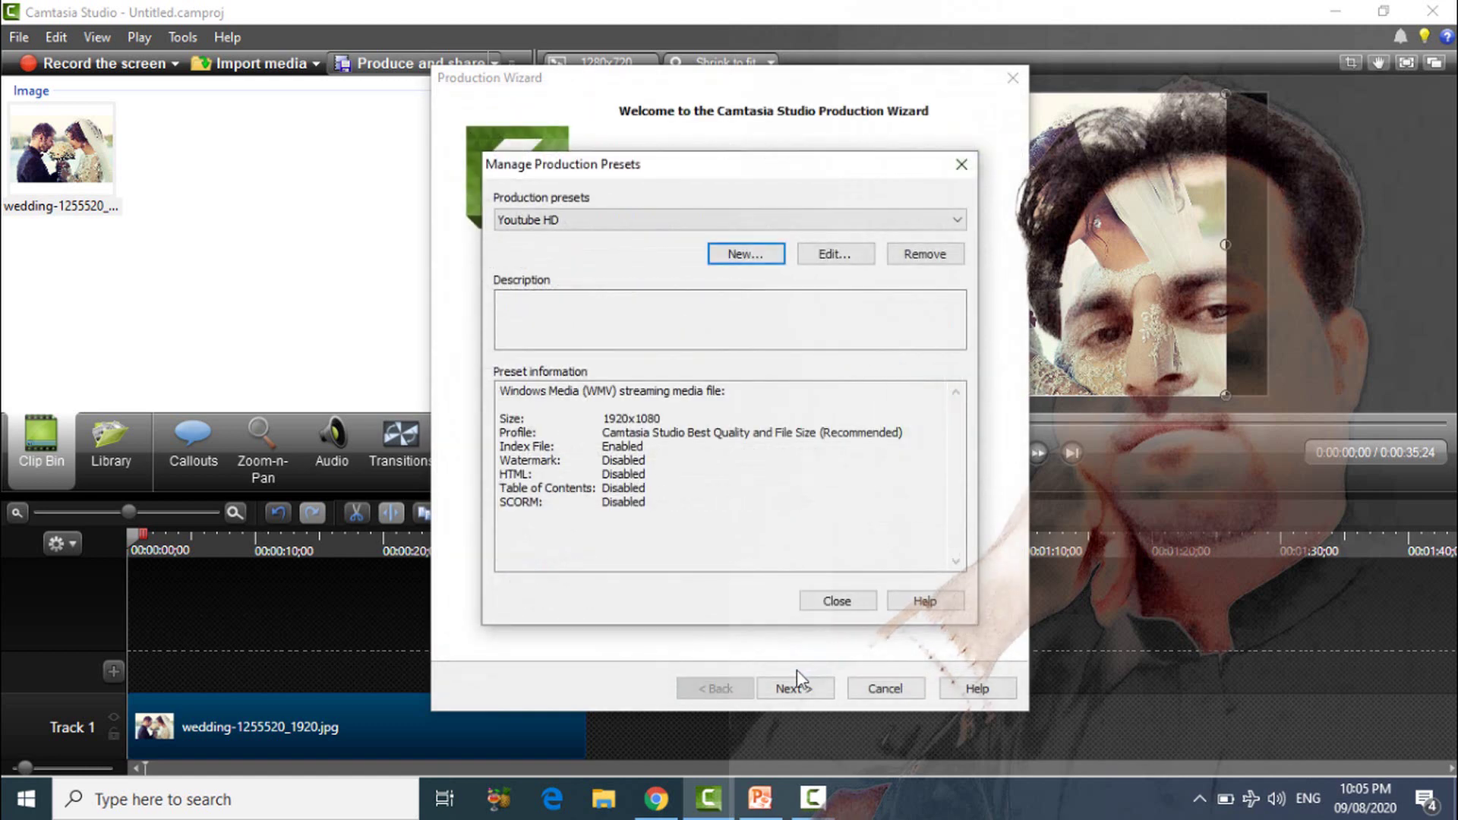
Back in the Production Wizard, select the Youtube HD preset and continue to file naming.
{"action": "left_click", "coordinate": [837, 601]}
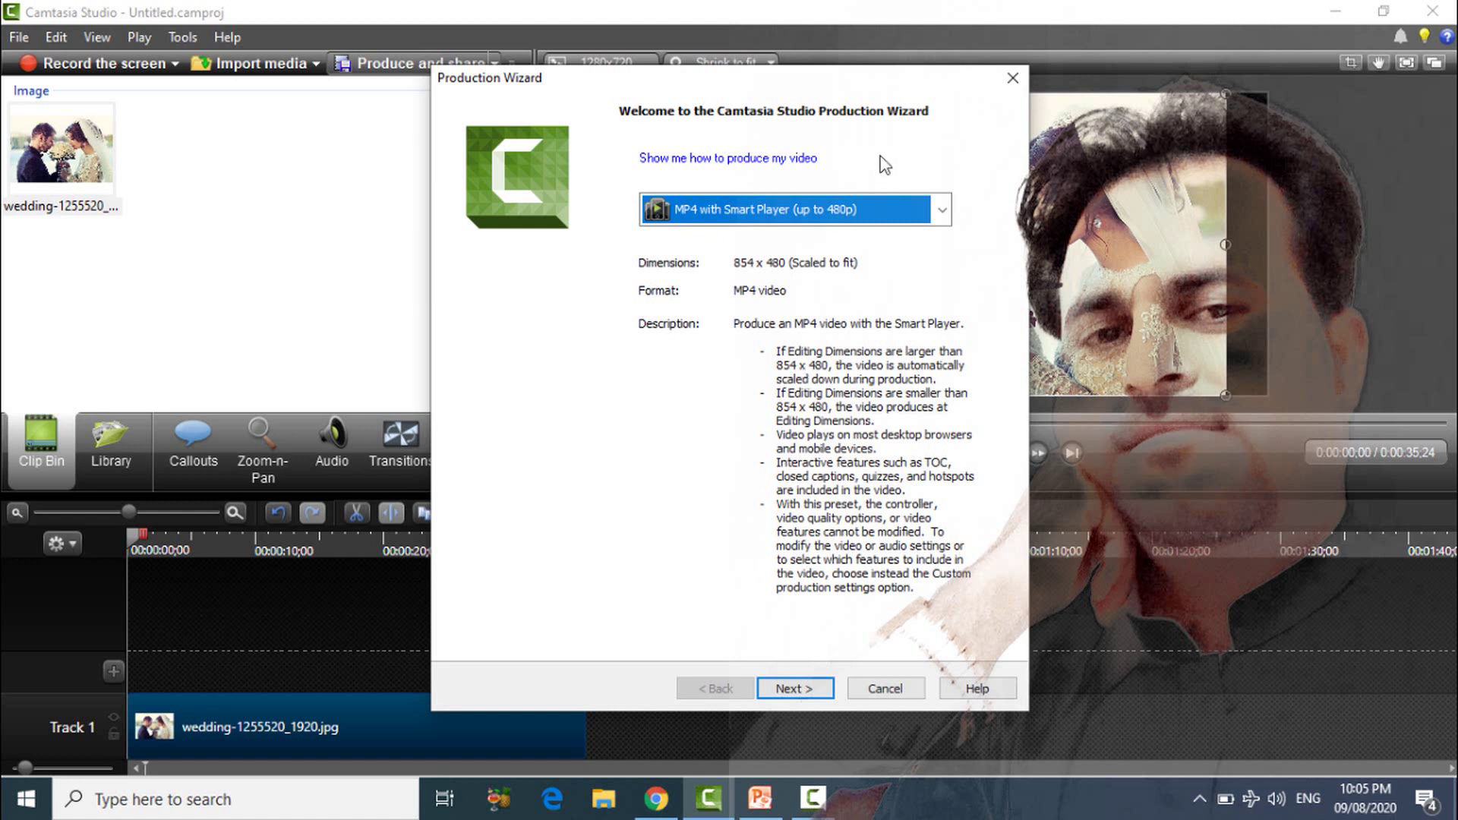
{"action": "left_click", "coordinate": [943, 214]}
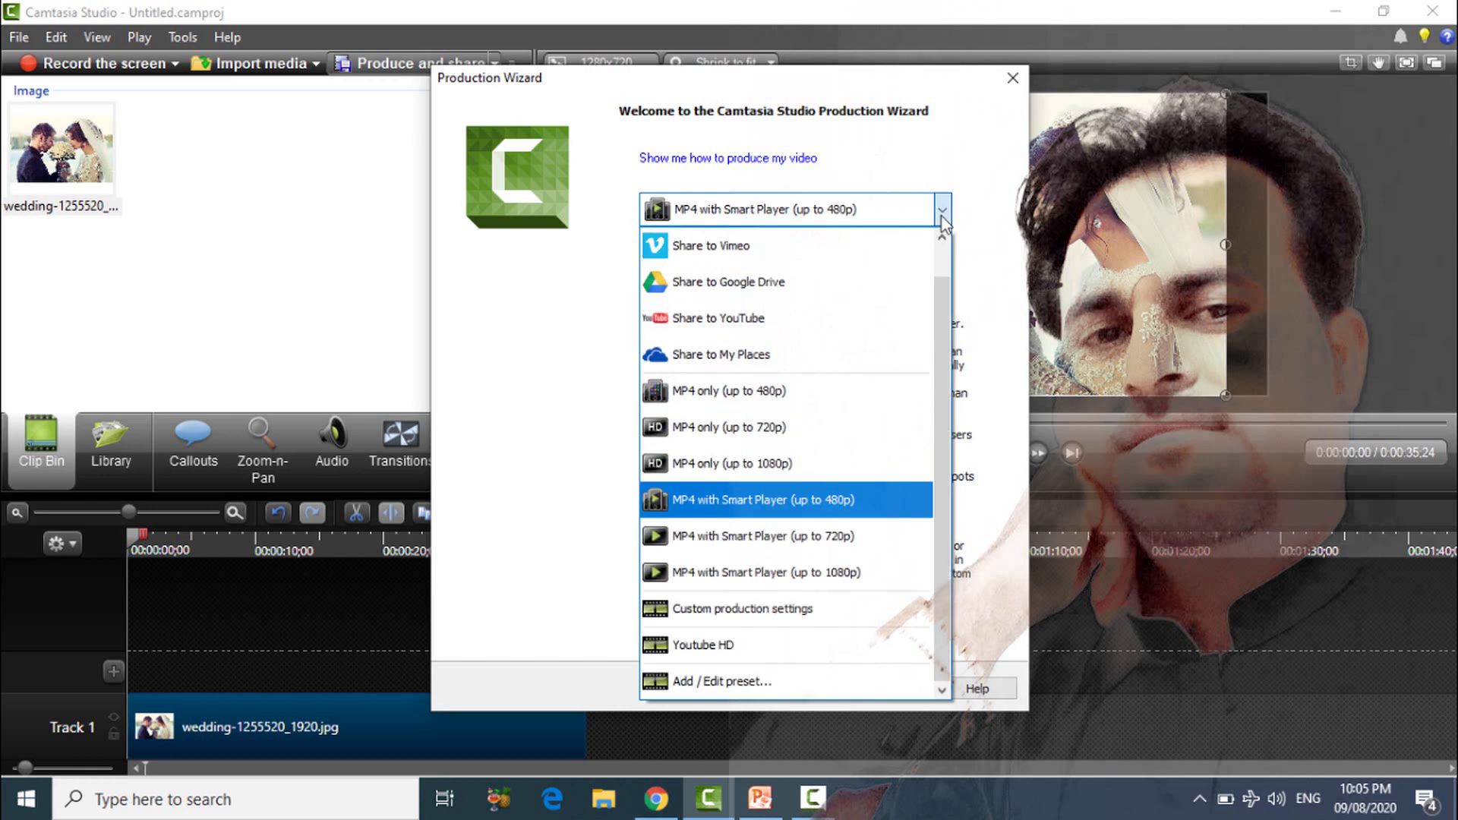
{"action": "left_click", "coordinate": [737, 647]}
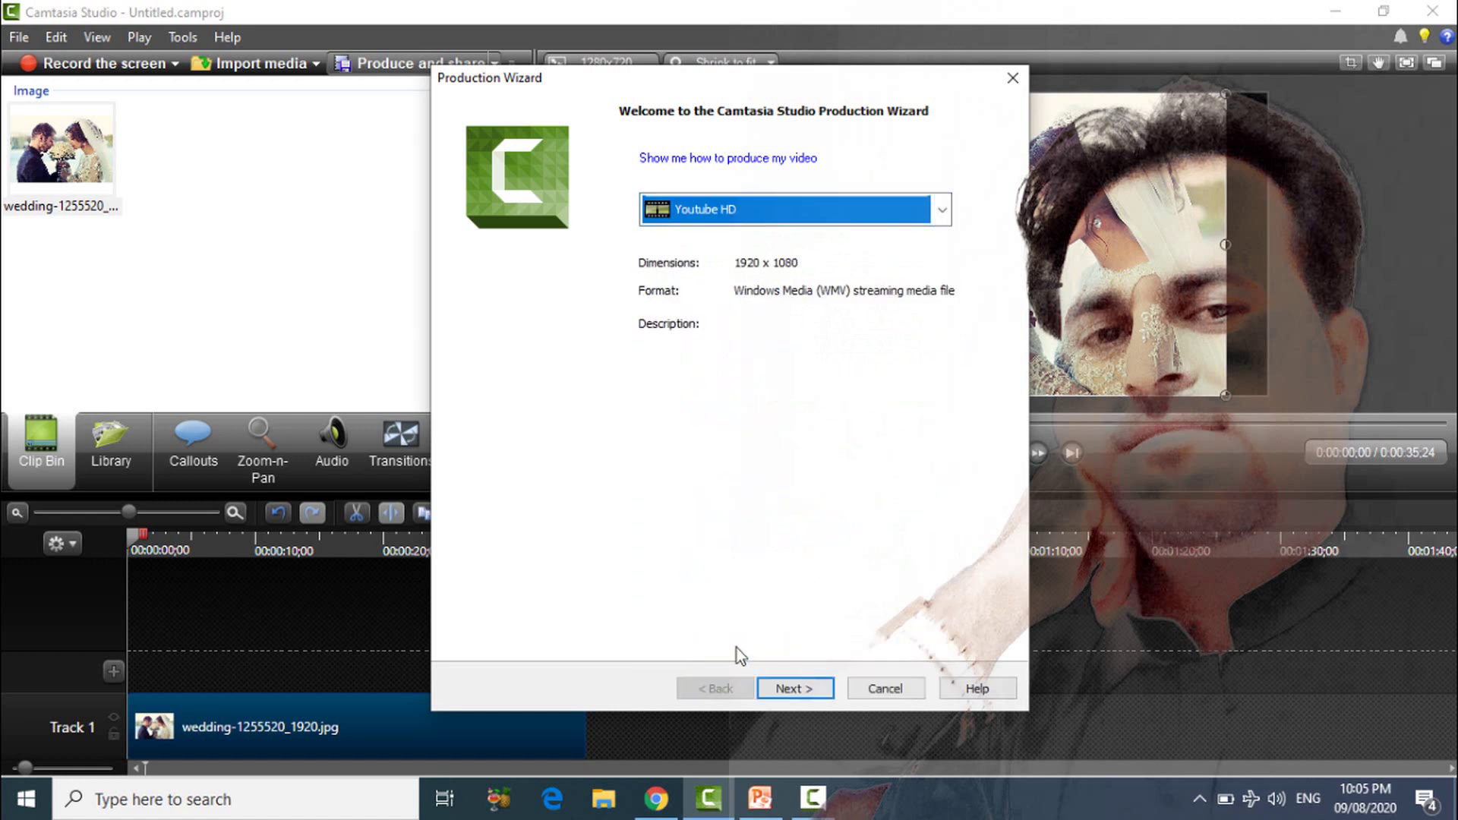
{"action": "left_click", "coordinate": [792, 687]}
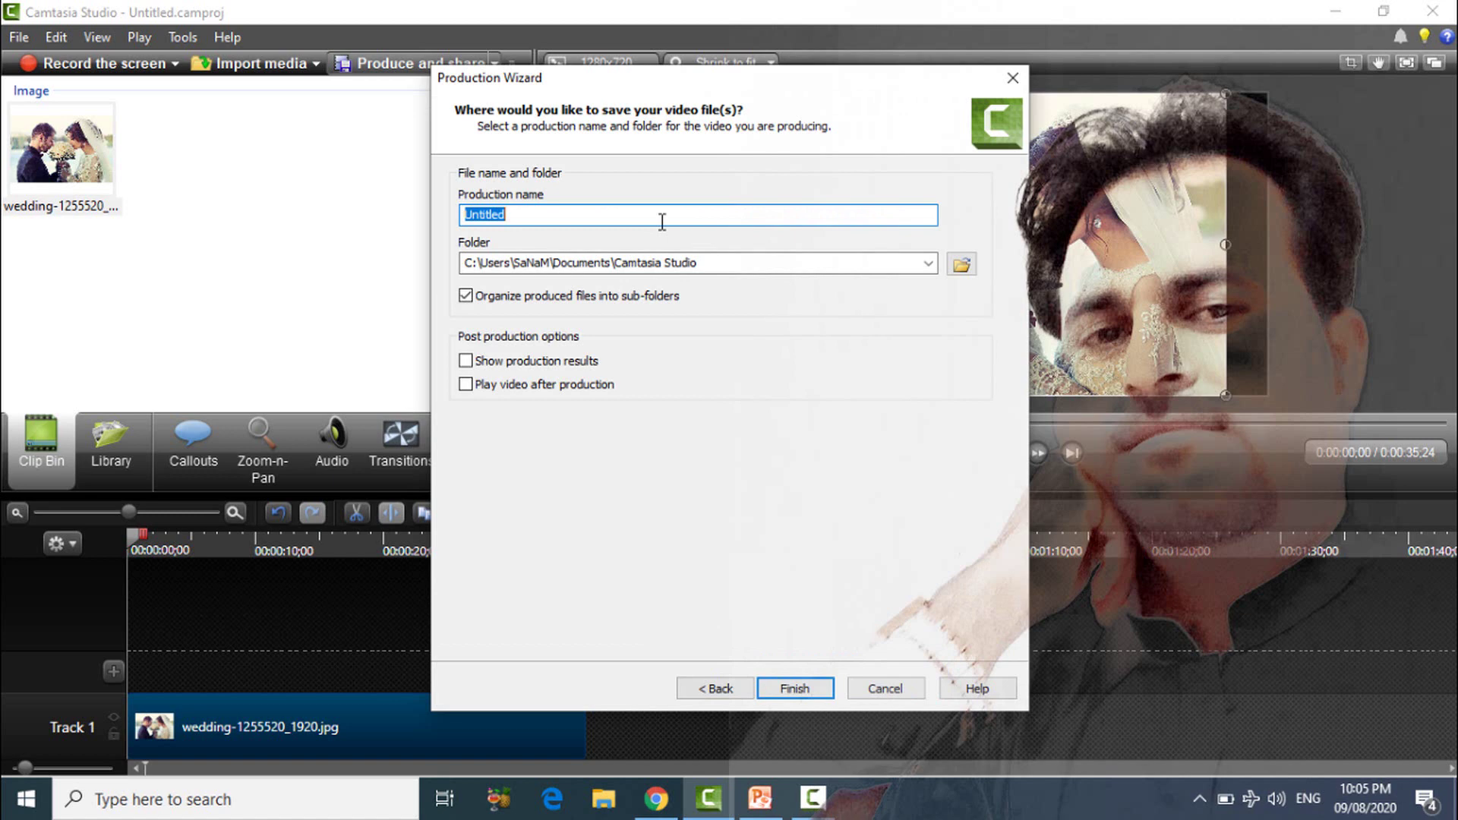
Set production name HD with the Desktop as output folder and render HD.wmv.
{"action": "type", "text": "HD"}
{"action": "left_click", "coordinate": [960, 264]}
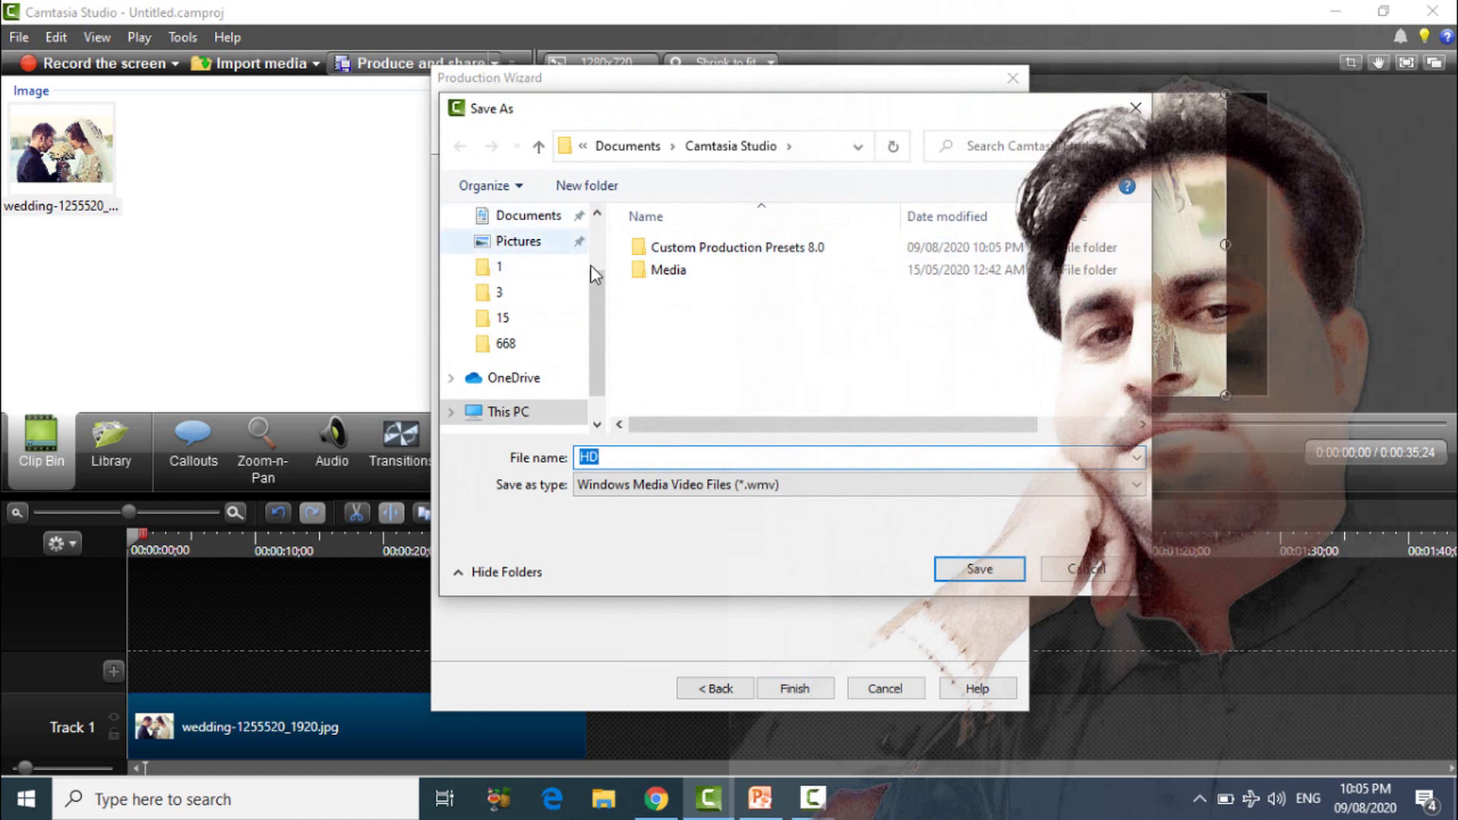
{"action": "left_click_drag", "start_coordinate": [596, 285], "coordinate": [592, 219]}
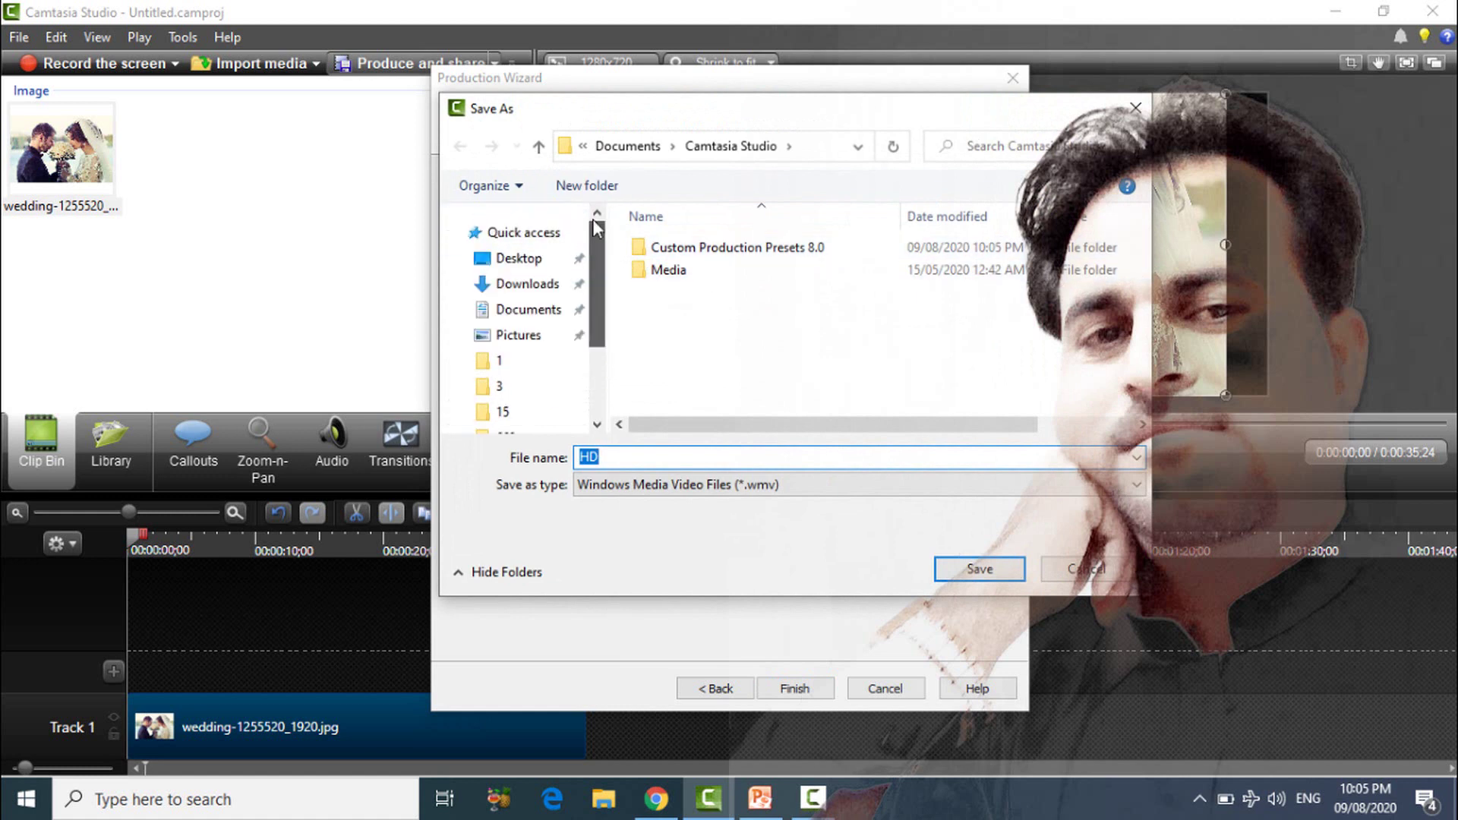
{"action": "left_click", "coordinate": [526, 259]}
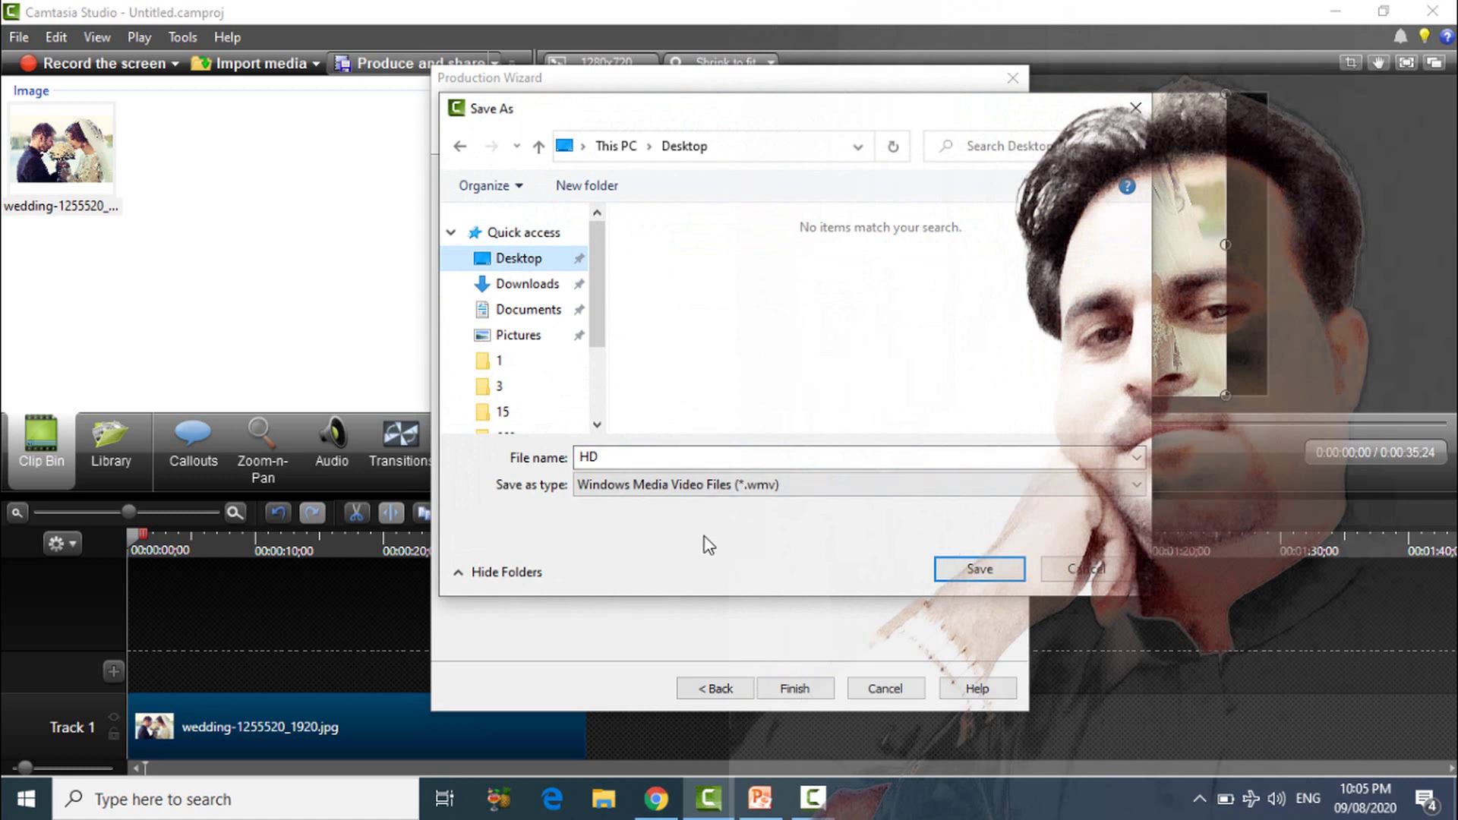
{"action": "left_click", "coordinate": [990, 577]}
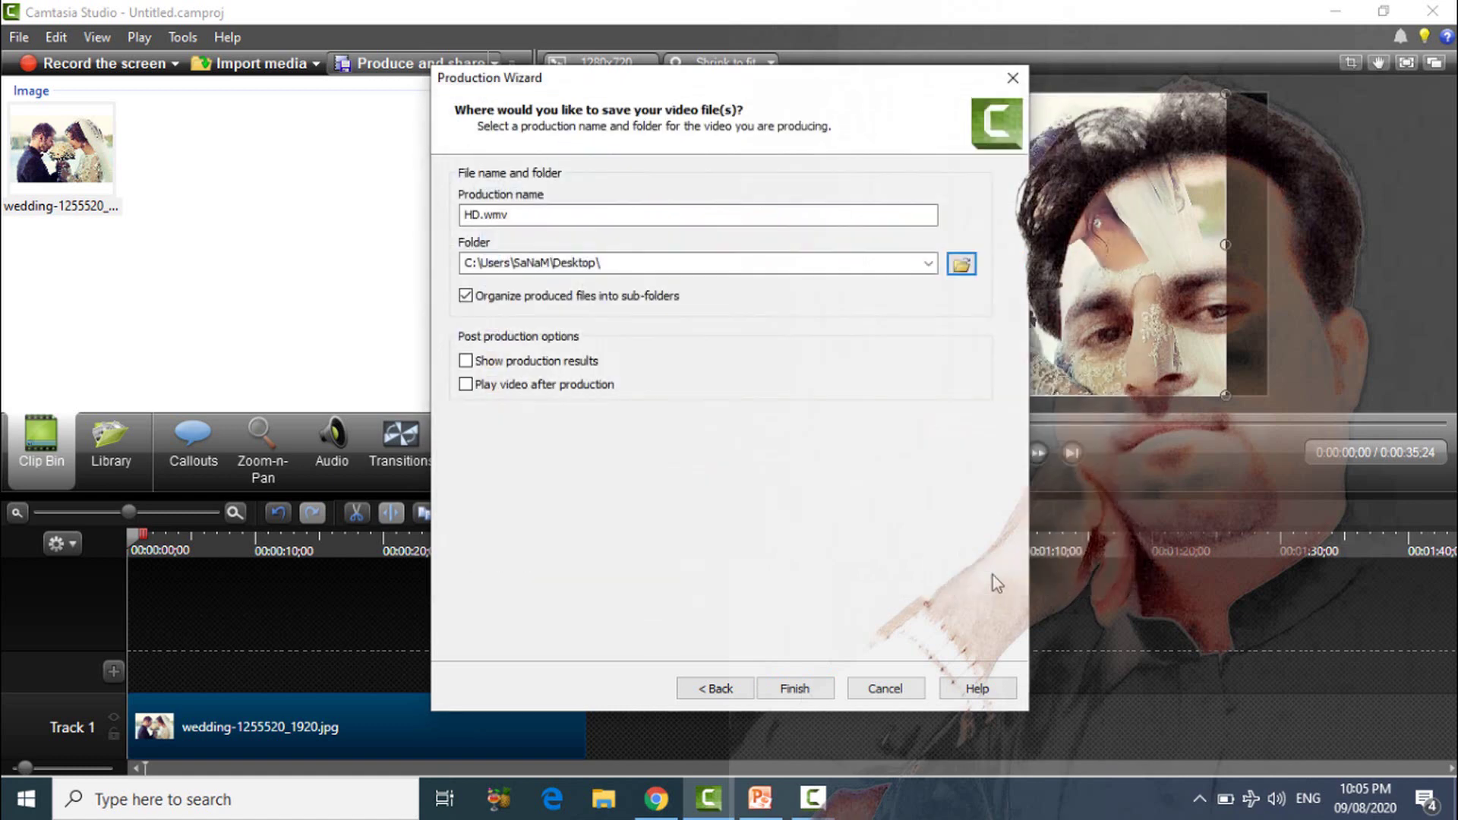
{"action": "left_click", "coordinate": [795, 689]}
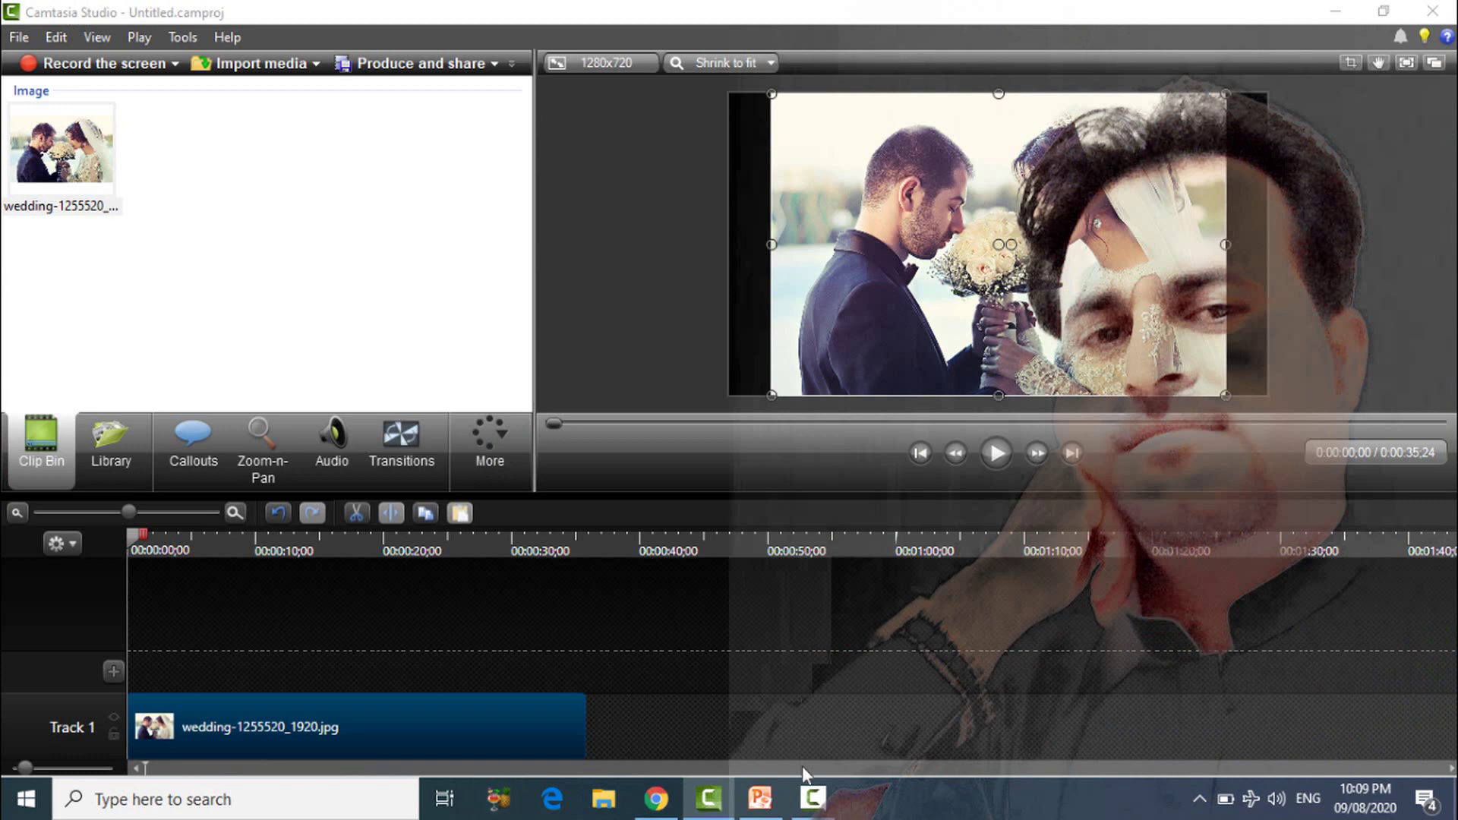
Minimize Camtasia Studio after rendering finishes to reveal the desktop with the HD folder.
{"action": "mouse_move", "coordinate": [811, 801]}
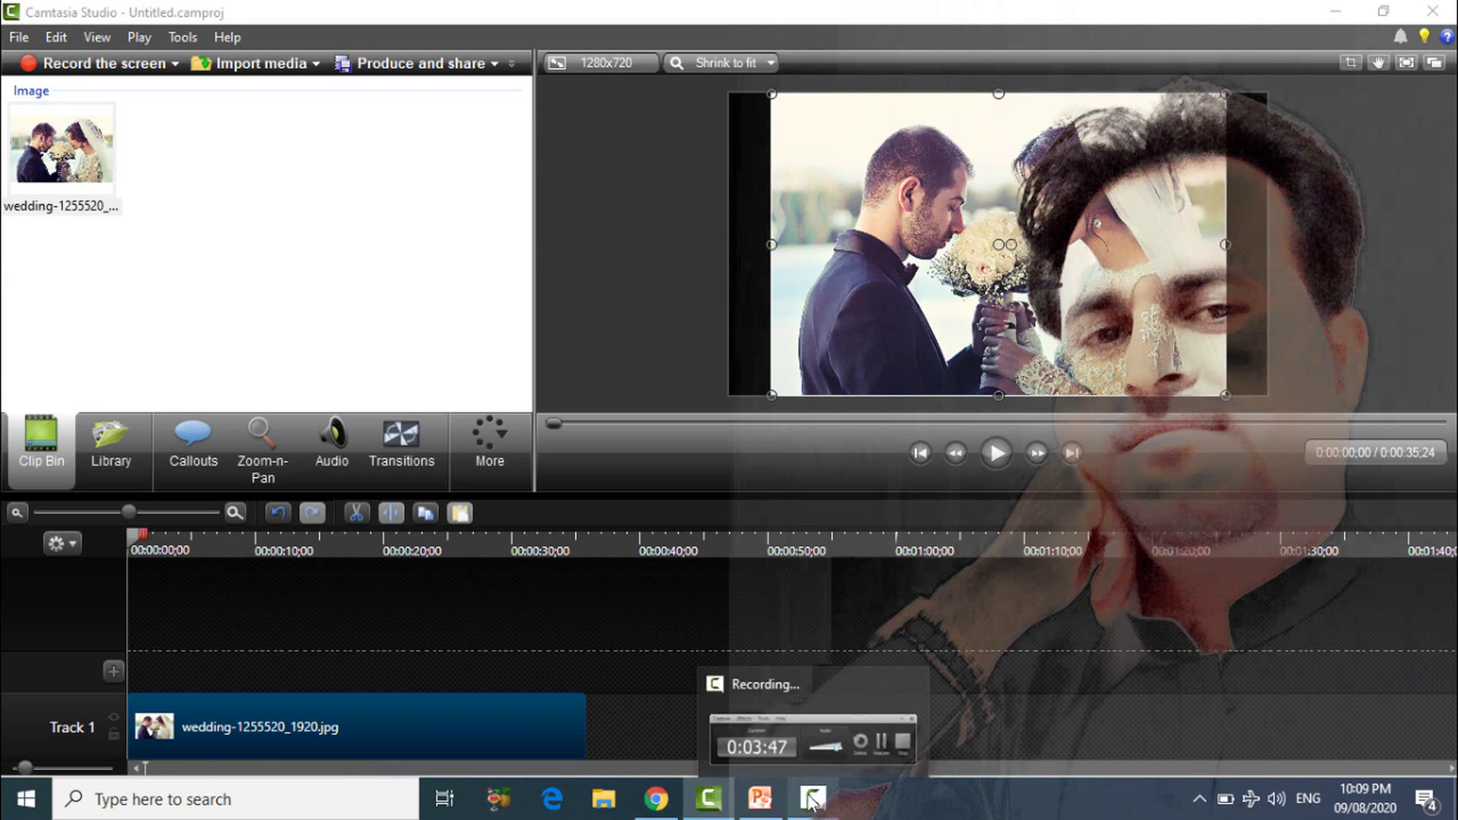
{"action": "left_click", "coordinate": [1334, 11]}
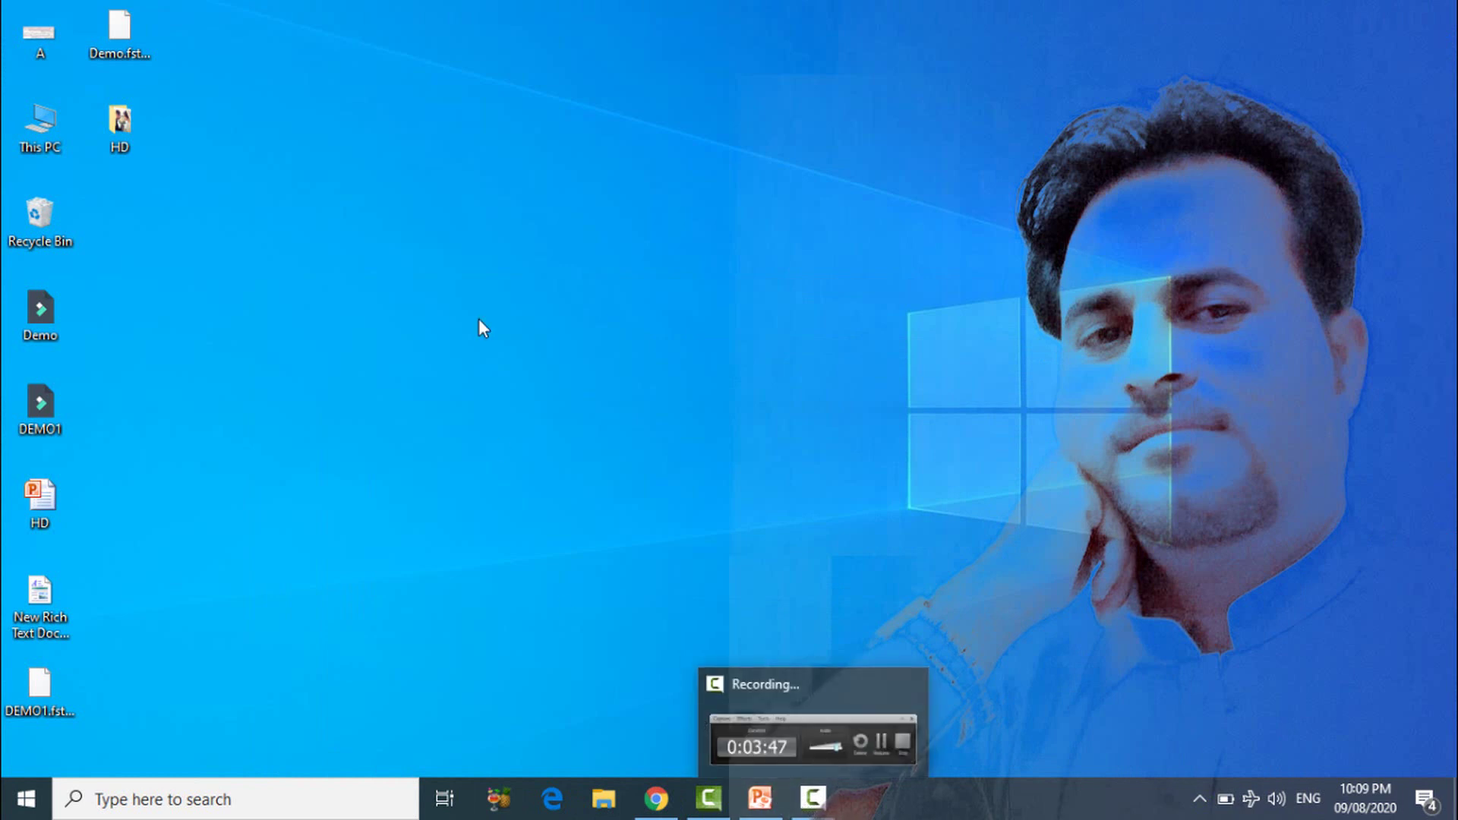
Check the HD video's Properties details: 1920x1080 frames, 00:00:35 length, 30 frames/second.
{"action": "double_click", "coordinate": [111, 124]}
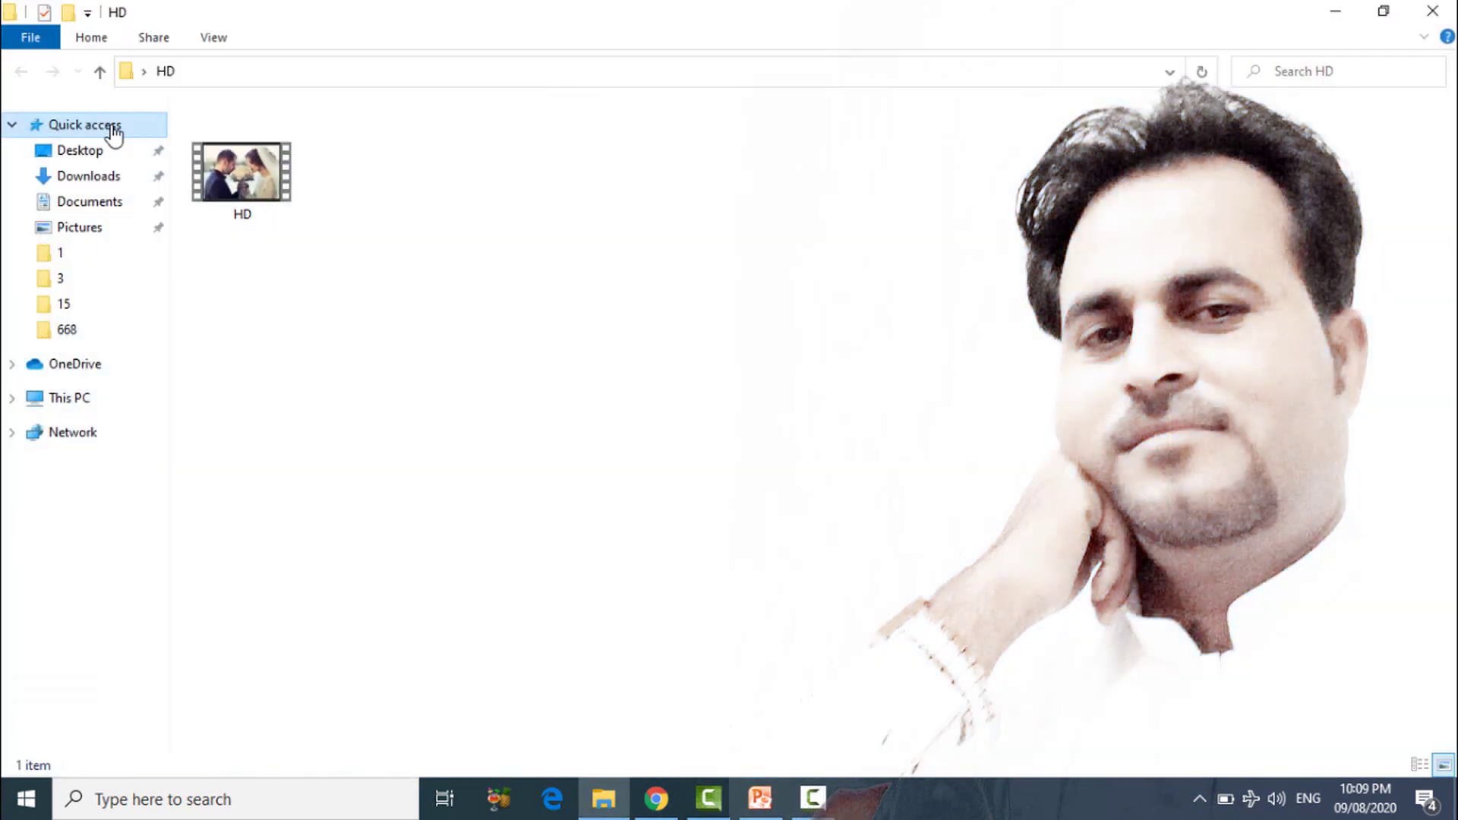
{"action": "right_click", "coordinate": [238, 193]}
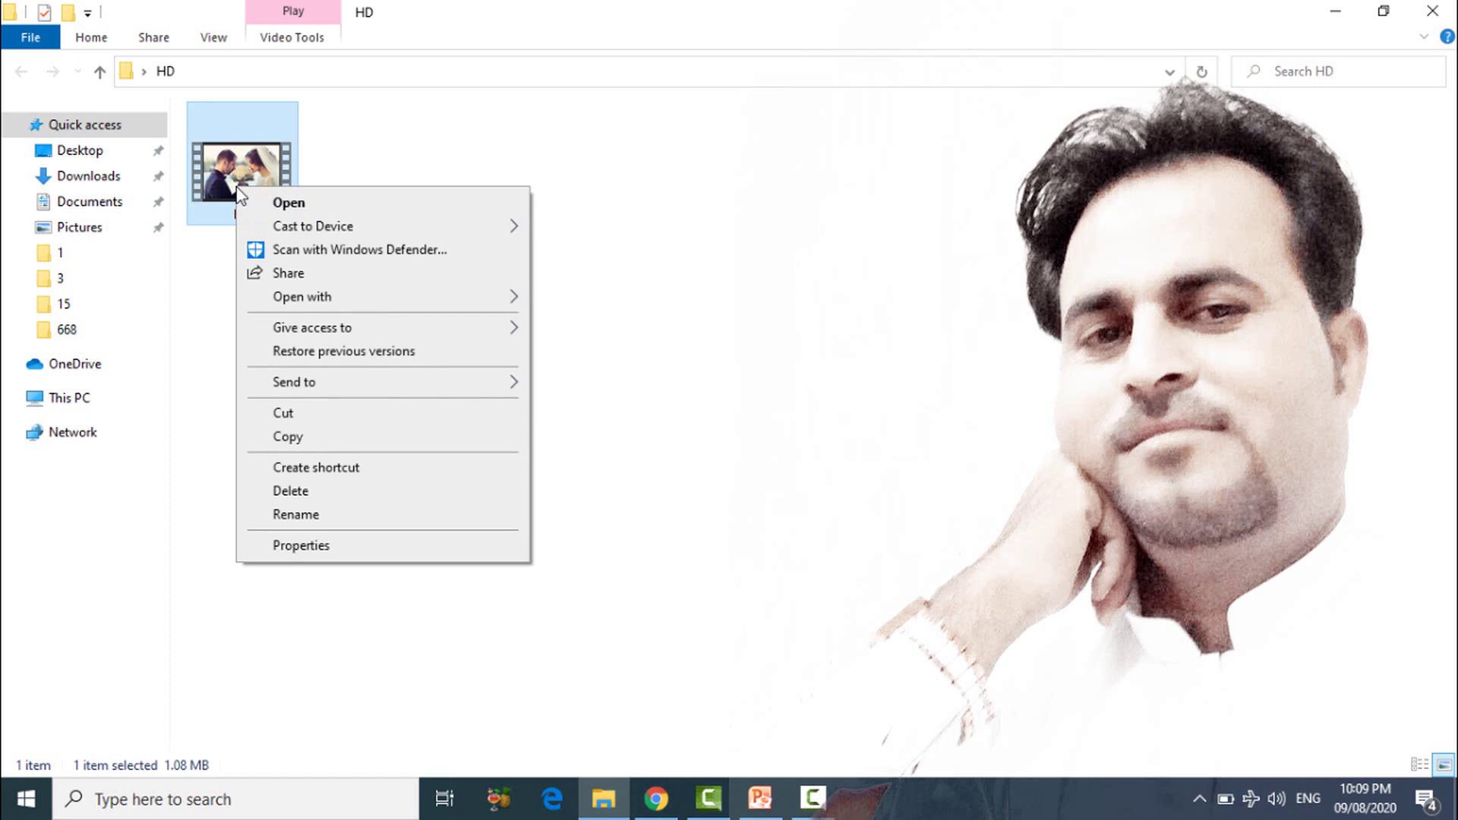
{"action": "left_click", "coordinate": [328, 549]}
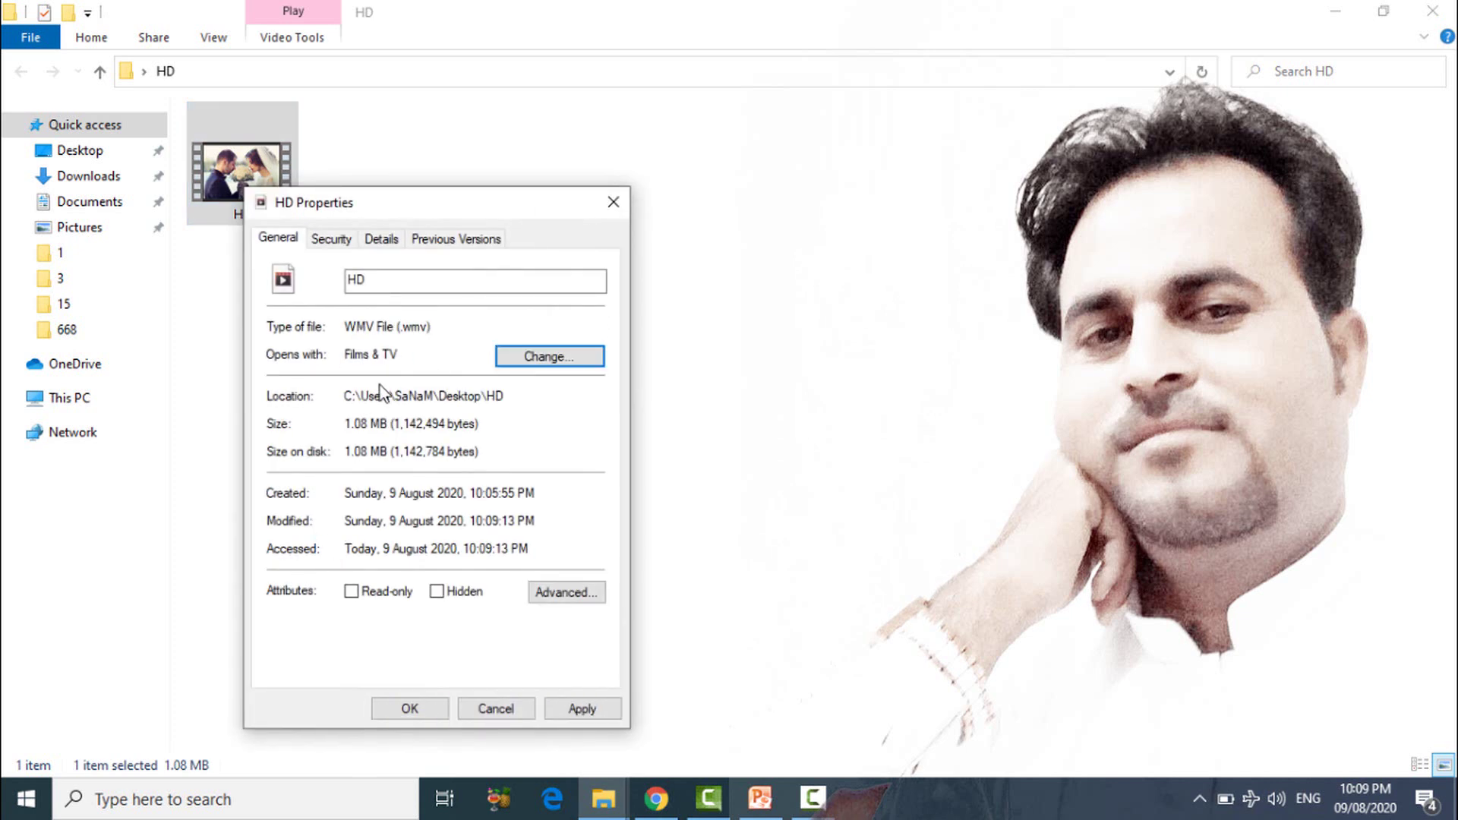
{"action": "left_click", "coordinate": [379, 240]}
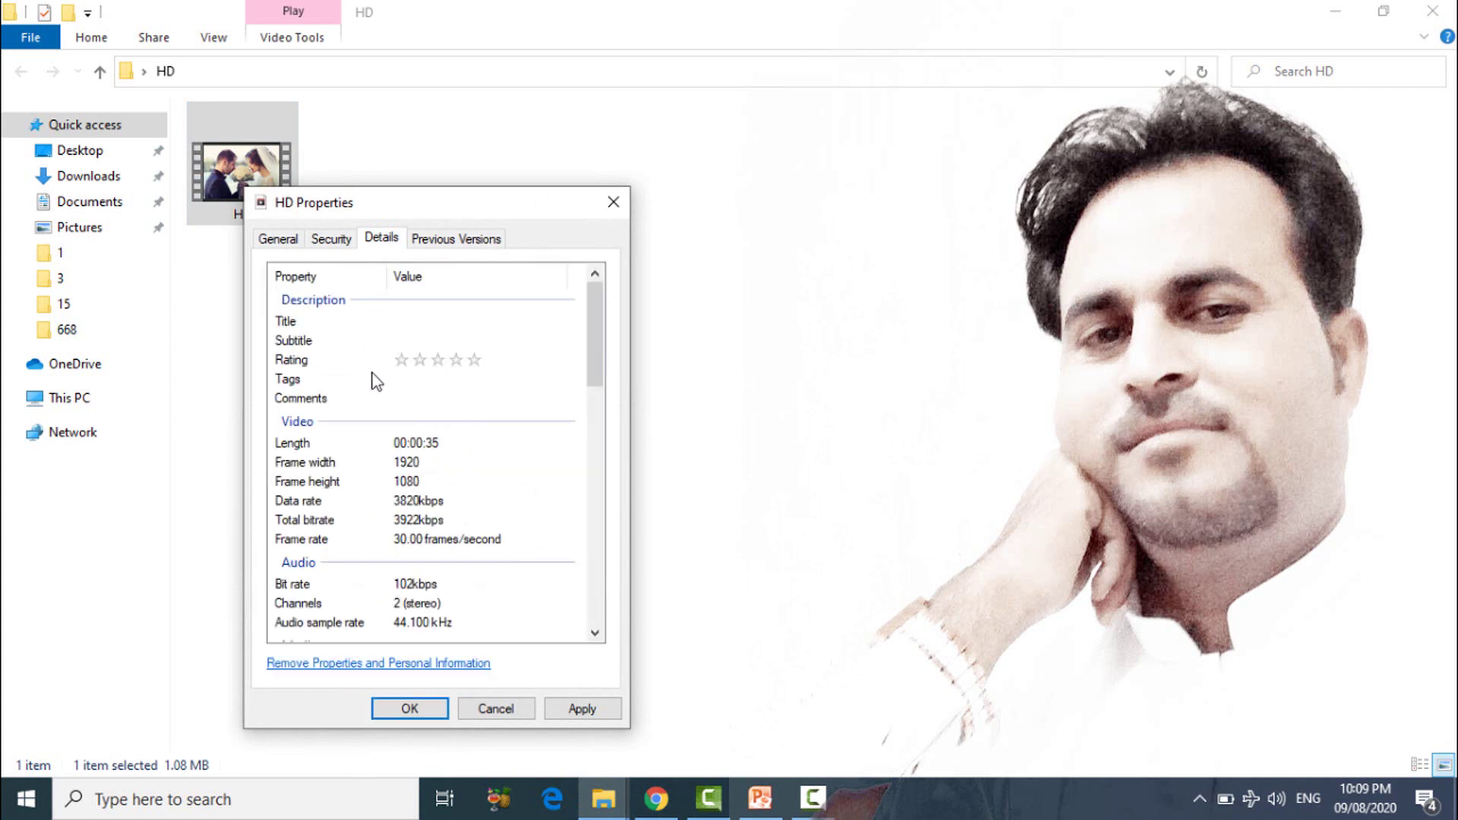